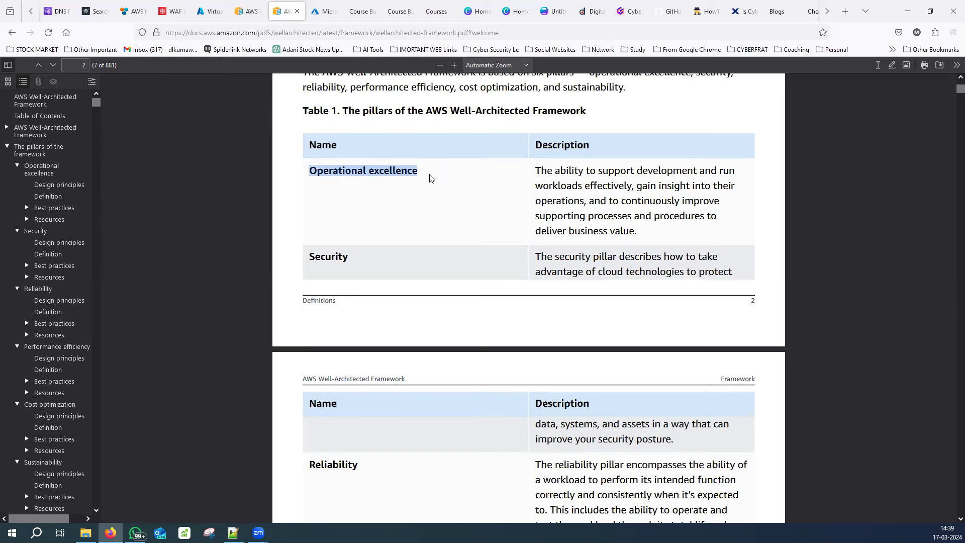
Switch to the Azure portal and browse the Networking category of all services down to its load balancing section.
left_click(430, 178)
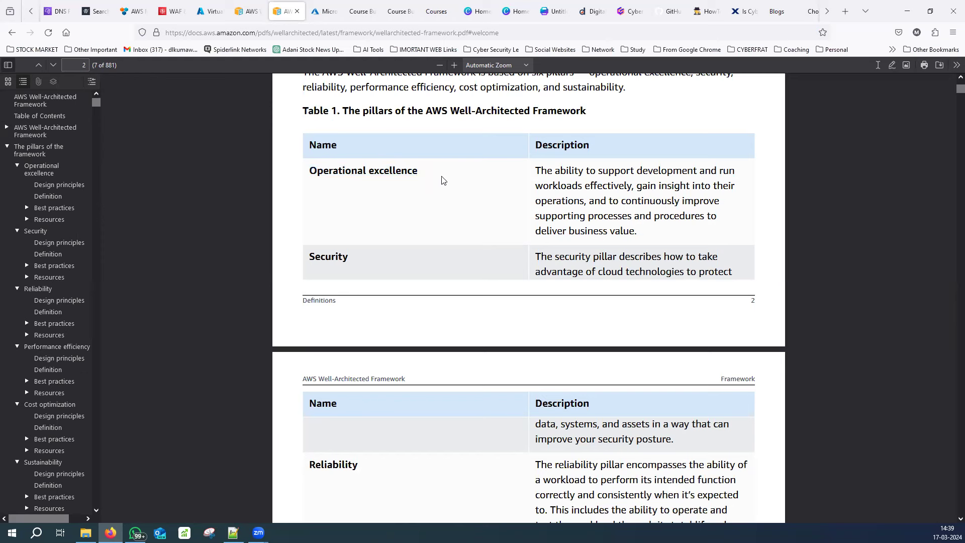
left_click(245, 11)
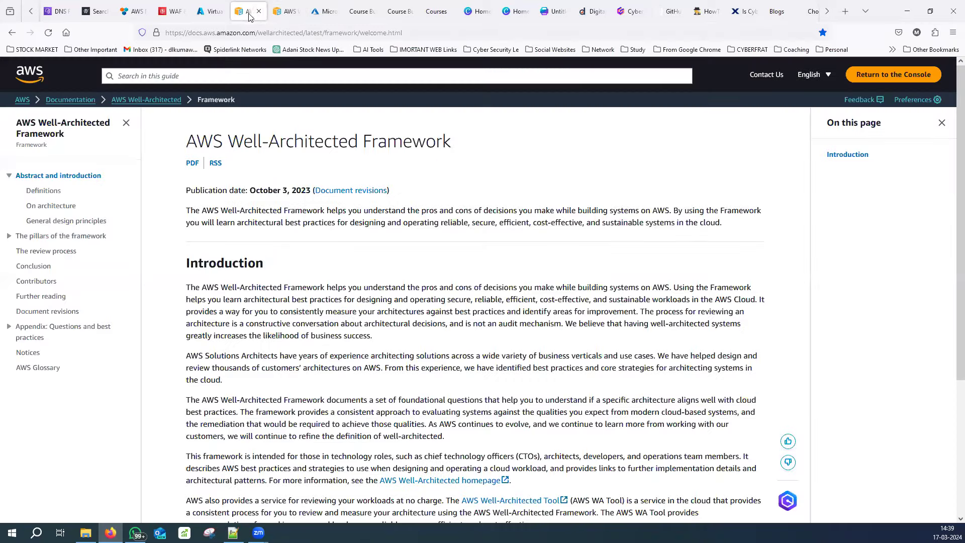
left_click(209, 13)
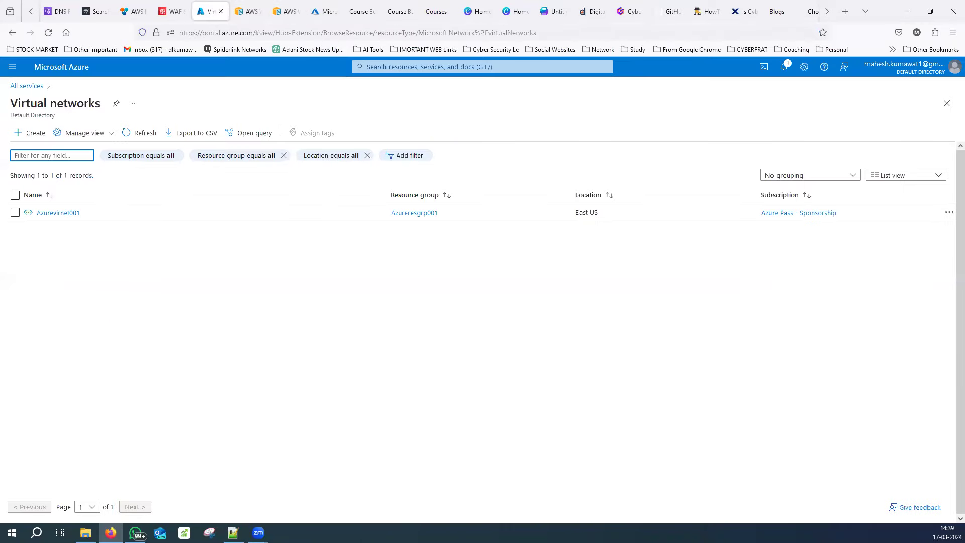
left_click(26, 87)
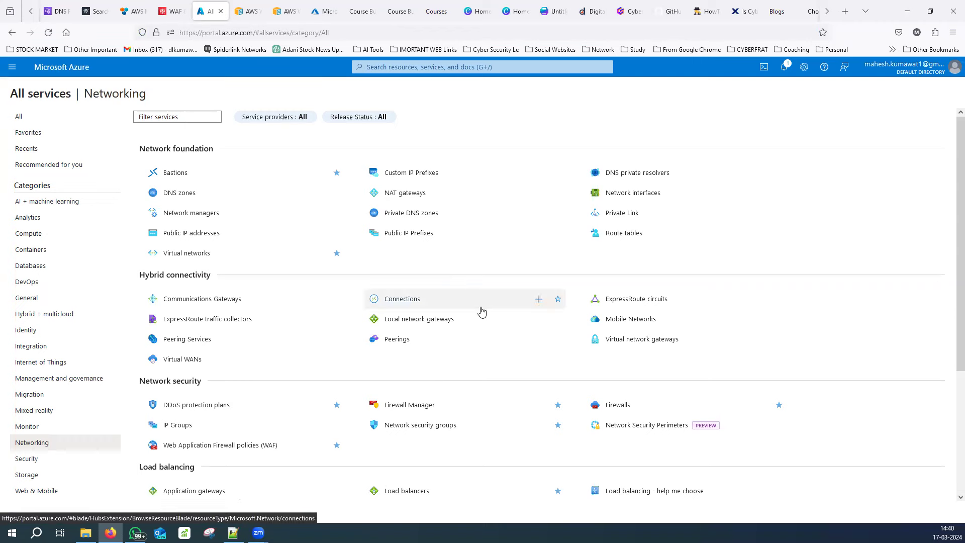
scroll(481, 312, "down", 2)
scroll(482, 328, "down", 2)
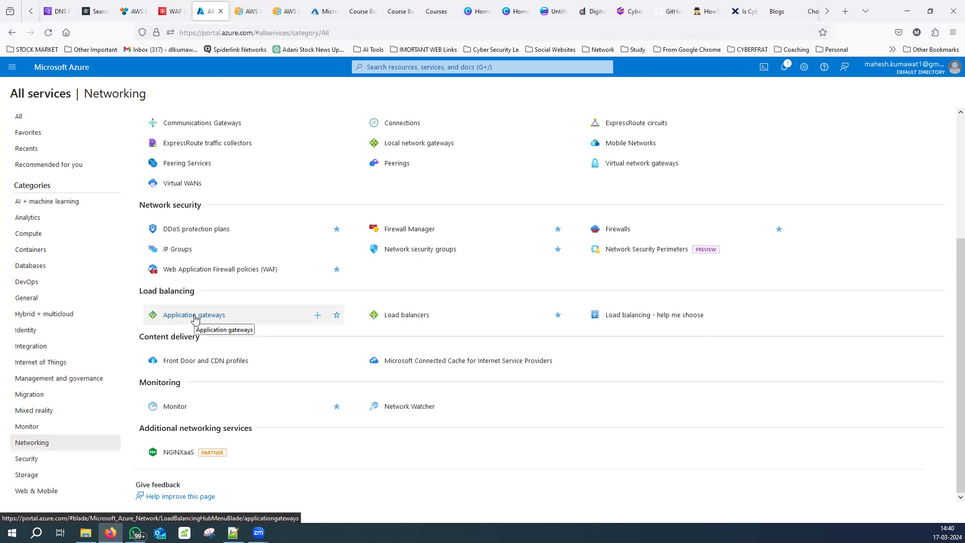
In the AWS console, search for load balancers, open the EC2 Load balancers feature and start creating a load balancer.
left_click(171, 11)
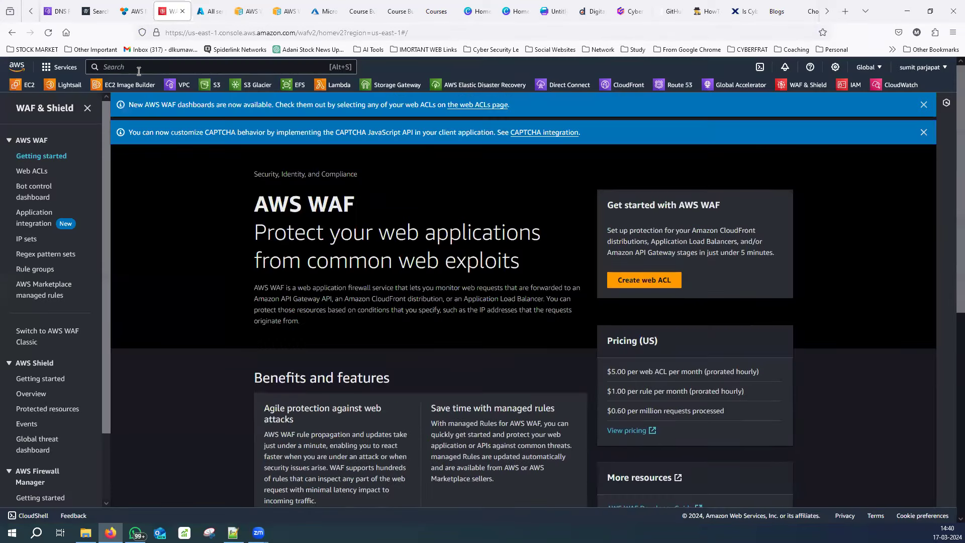
left_click(139, 68)
type("load ")
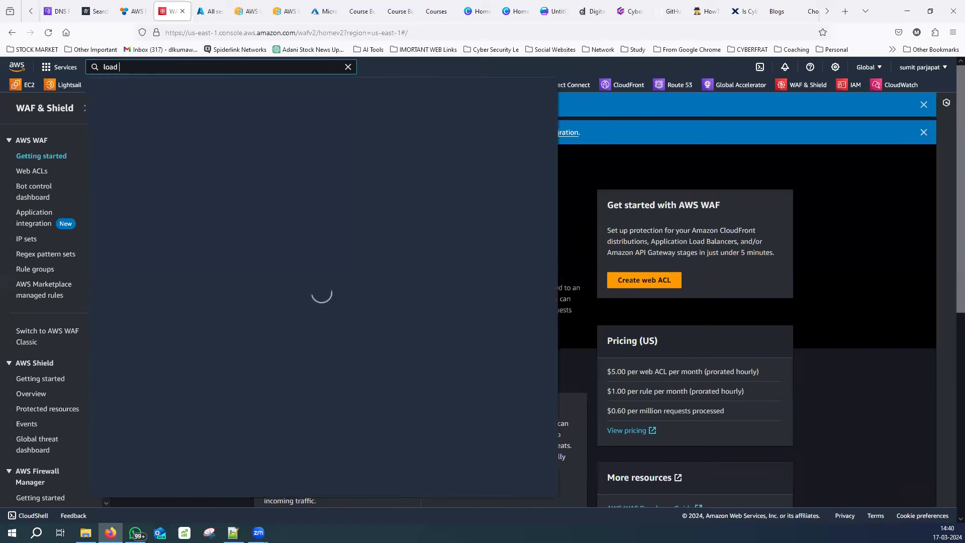
type("balancers")
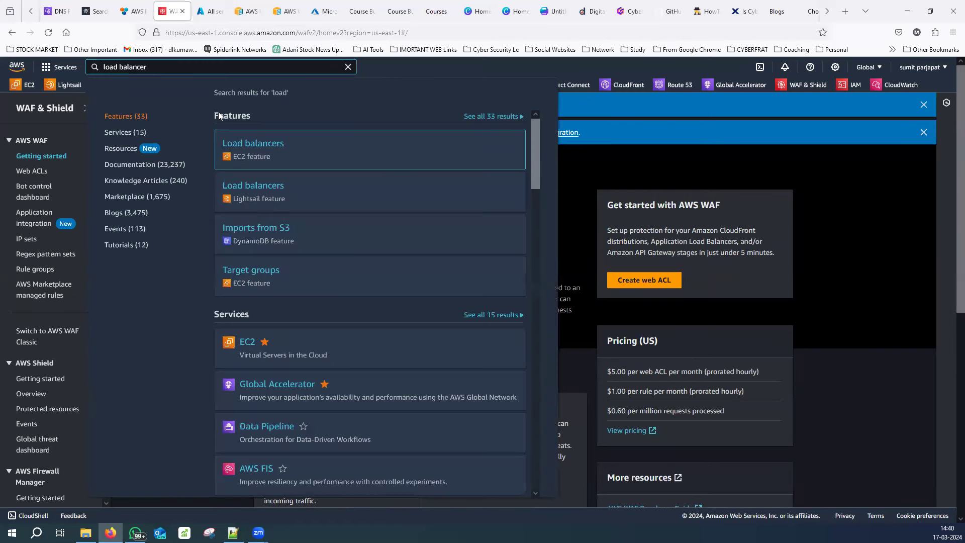
left_click(275, 144)
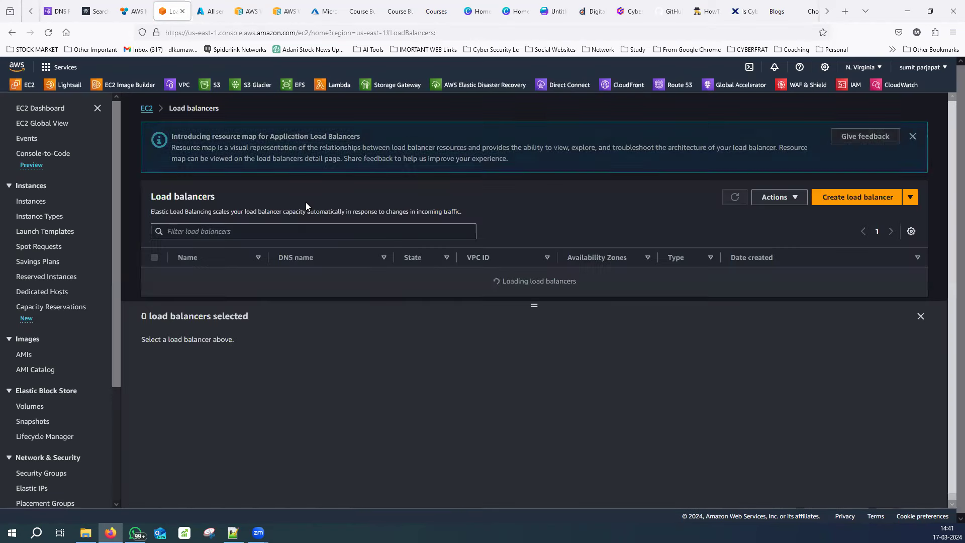
left_click(857, 197)
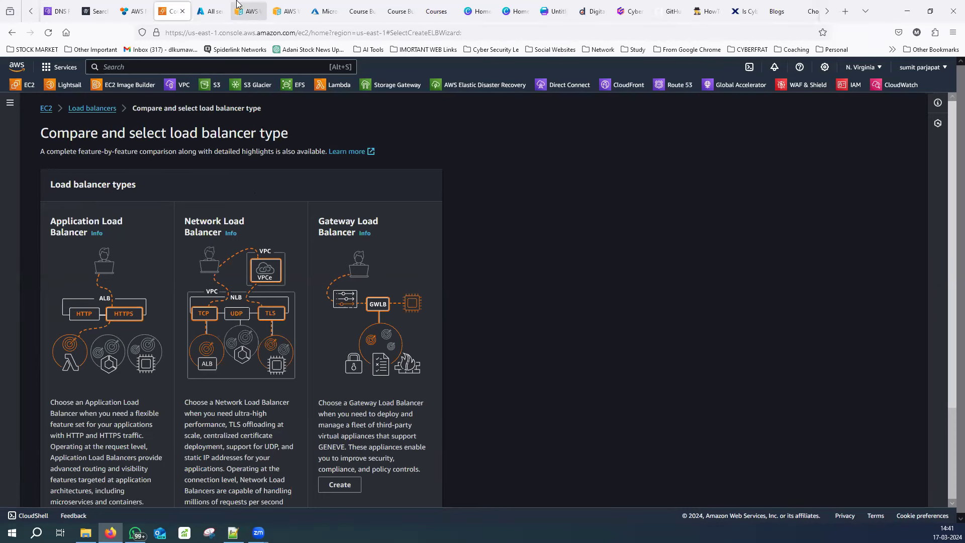
Compare Azure's load balancing services with the AWS load balancer types and read the Application Load Balancer description.
left_click(212, 12)
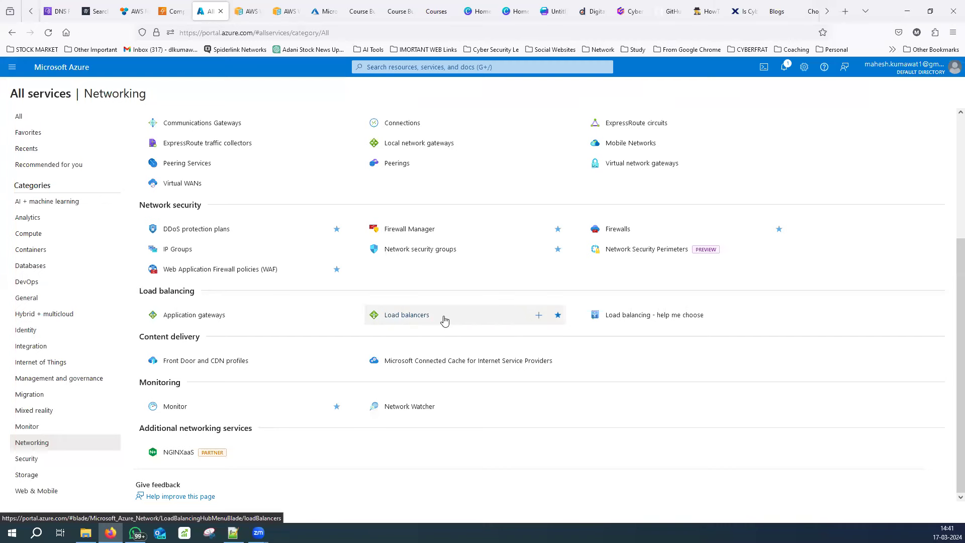
left_click(171, 11)
scroll(150, 269, "down", 1)
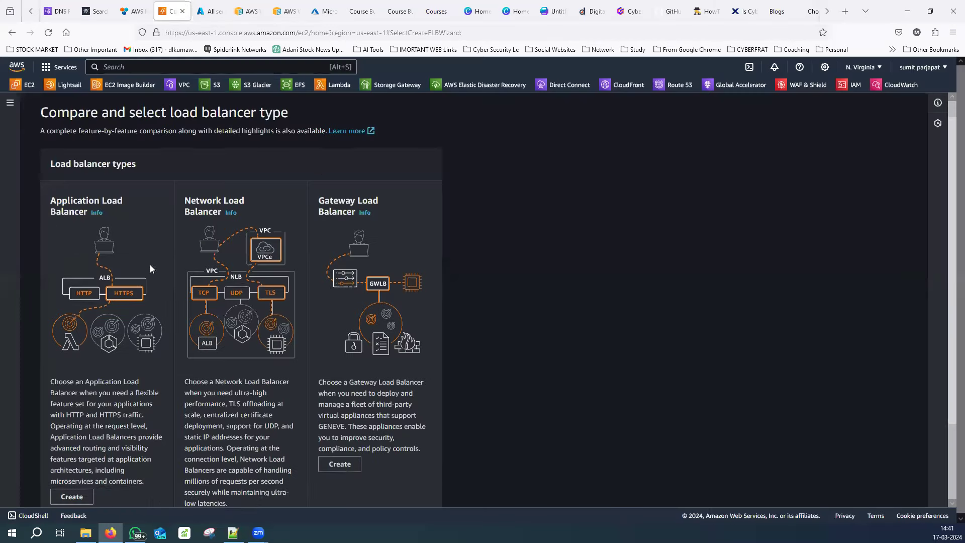
scroll(149, 269, "down", 1)
scroll(88, 347, "down", 1)
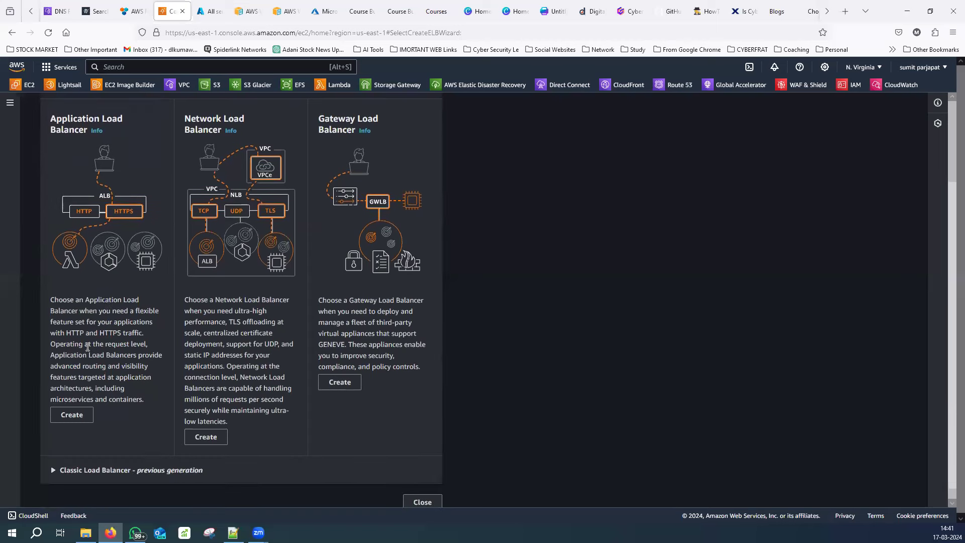
left_click_drag(62, 332, 143, 333)
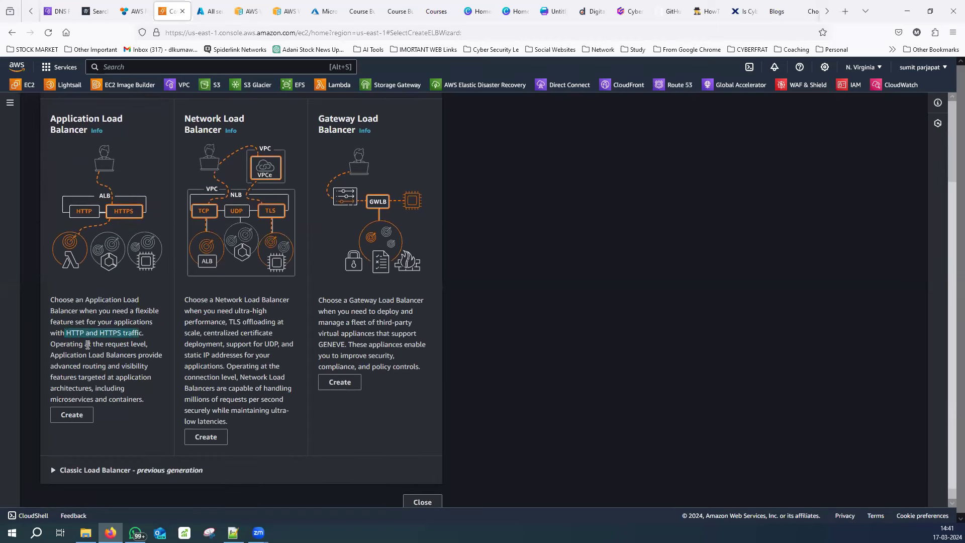
left_click_drag(60, 345, 123, 355)
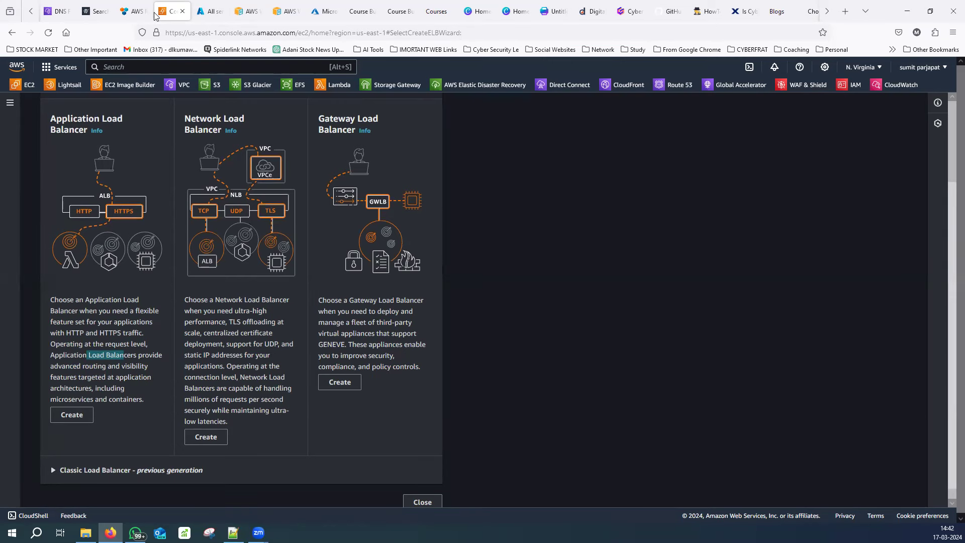
Open Firefox's Web Developer Tools on the F5 Advanced WAF product page in AWS Marketplace.
left_click(134, 11)
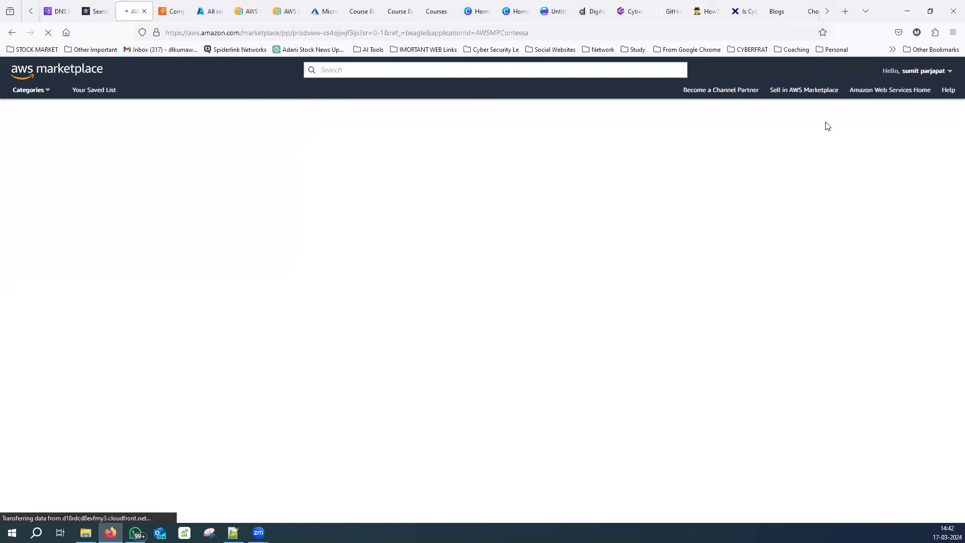
left_click(952, 33)
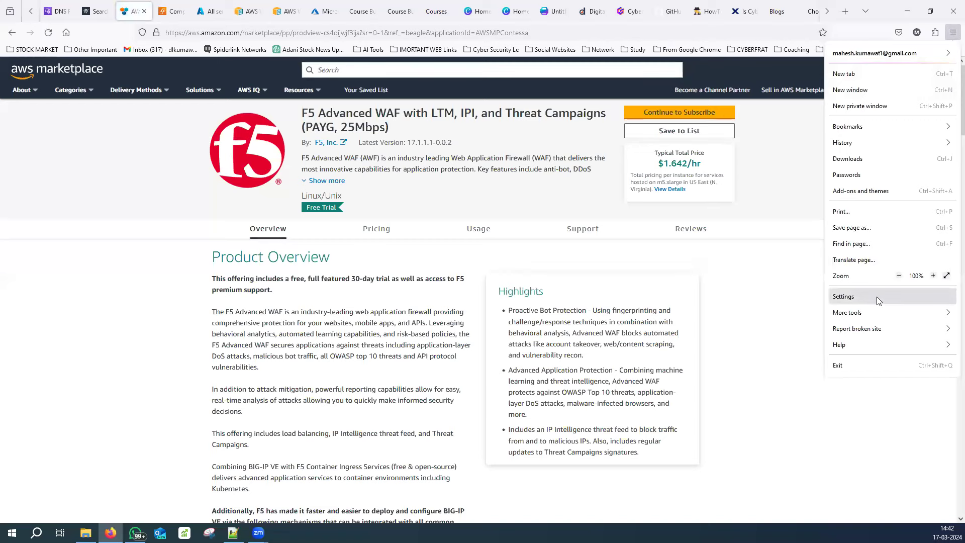
left_click(857, 314)
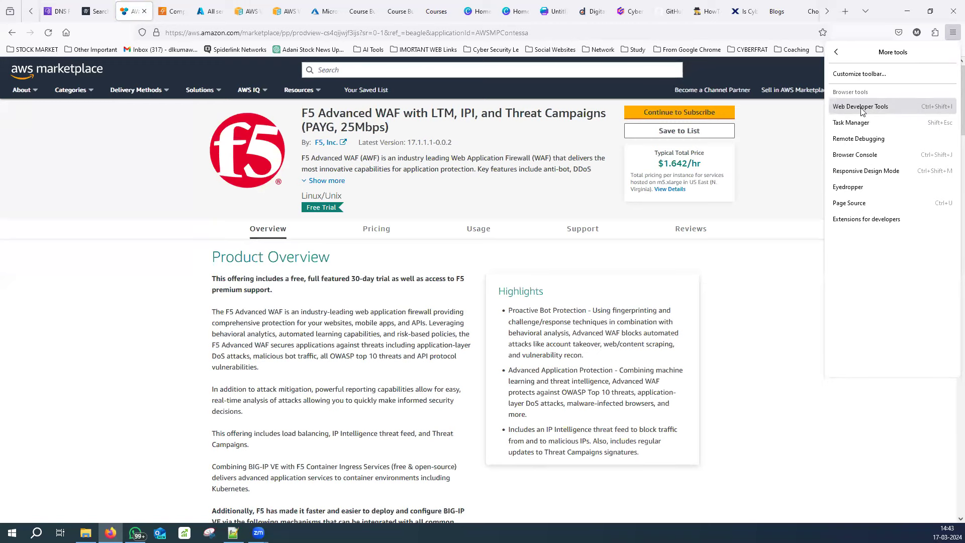
left_click(862, 108)
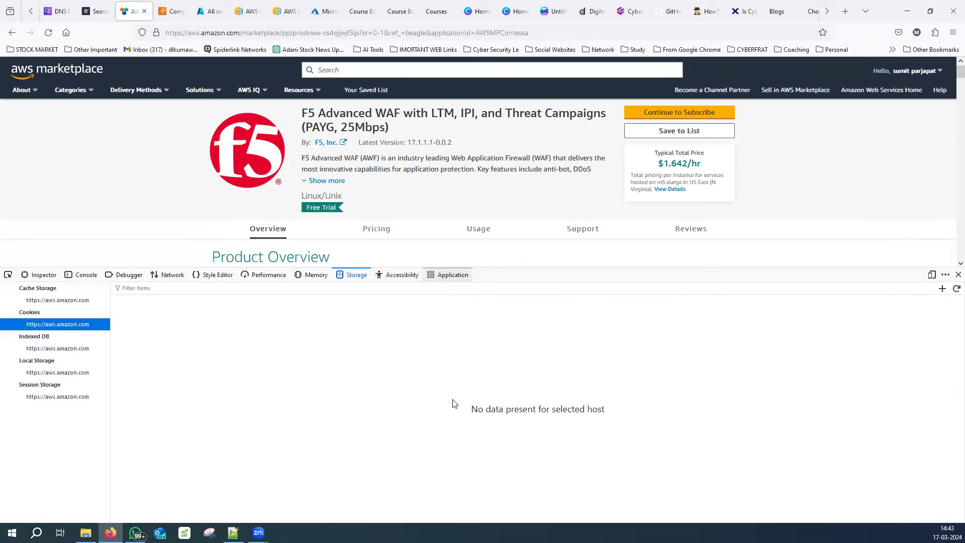
Inspect the page's HTML, console and network activity, reloading the page to capture its requests, and review the console messages.
left_click(43, 276)
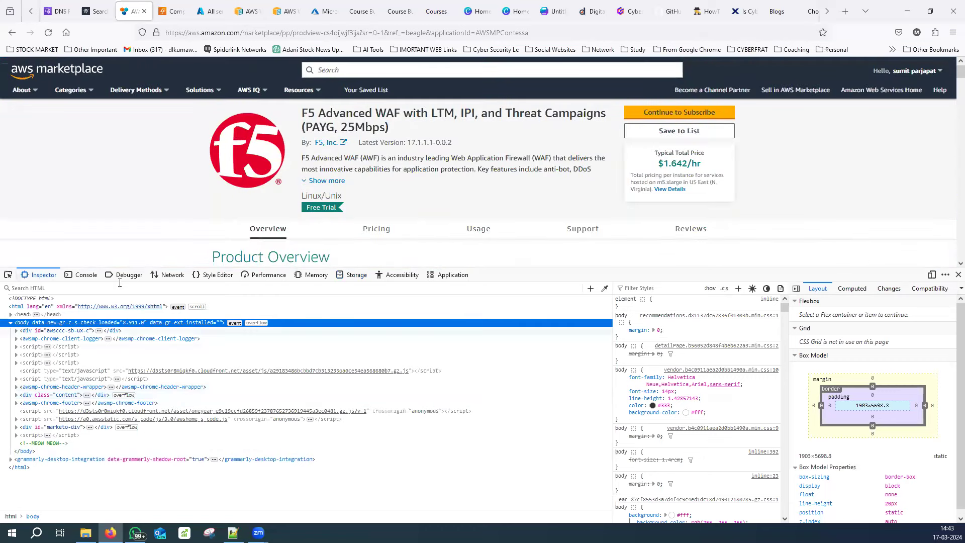
left_click(80, 276)
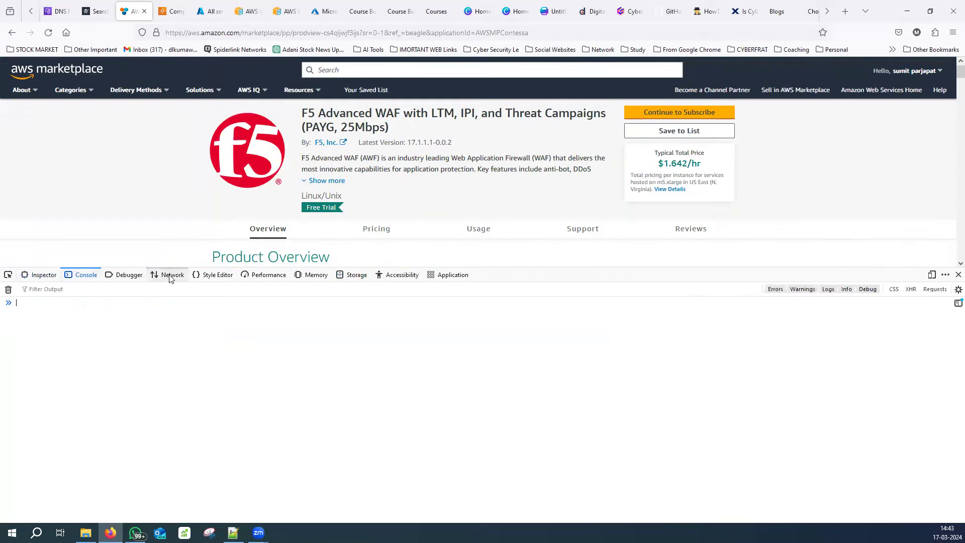
left_click(171, 276)
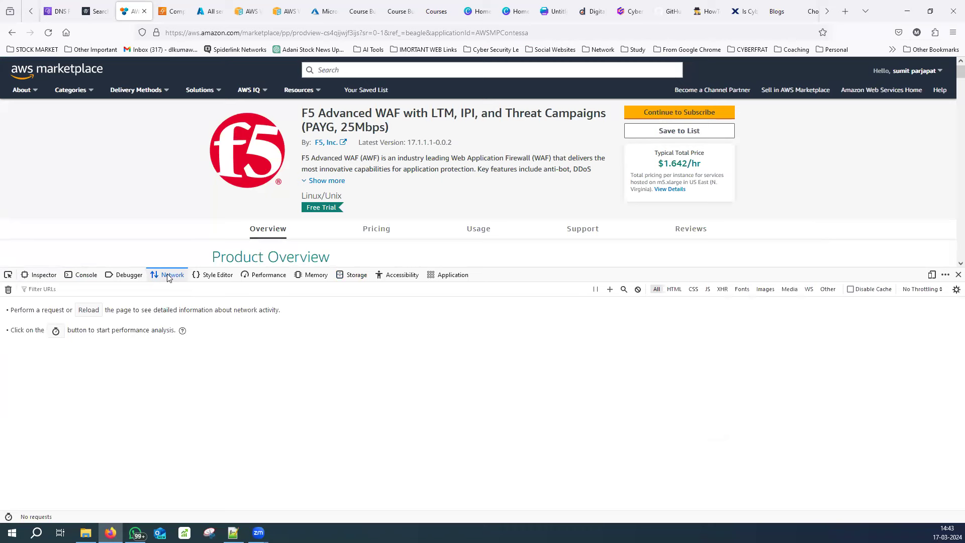
left_click(92, 311)
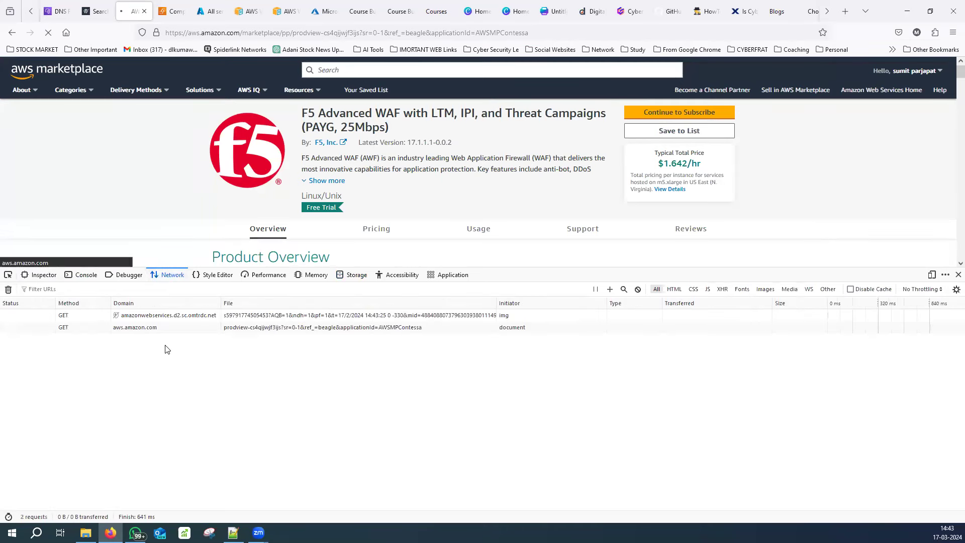
left_click(88, 276)
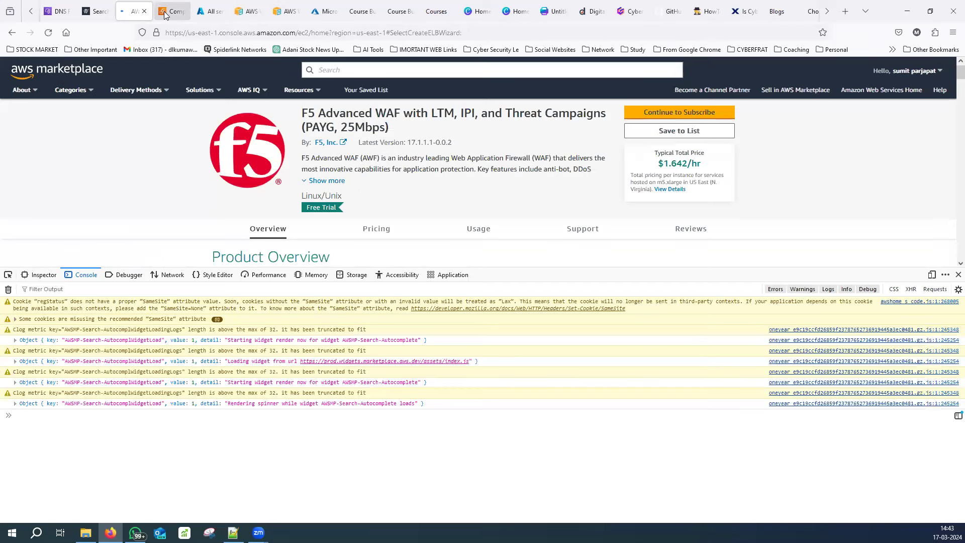
Return to the AWS load balancer types and review the Network Load Balancer and Gateway Load Balancer descriptions.
key("ctrl+Tab")
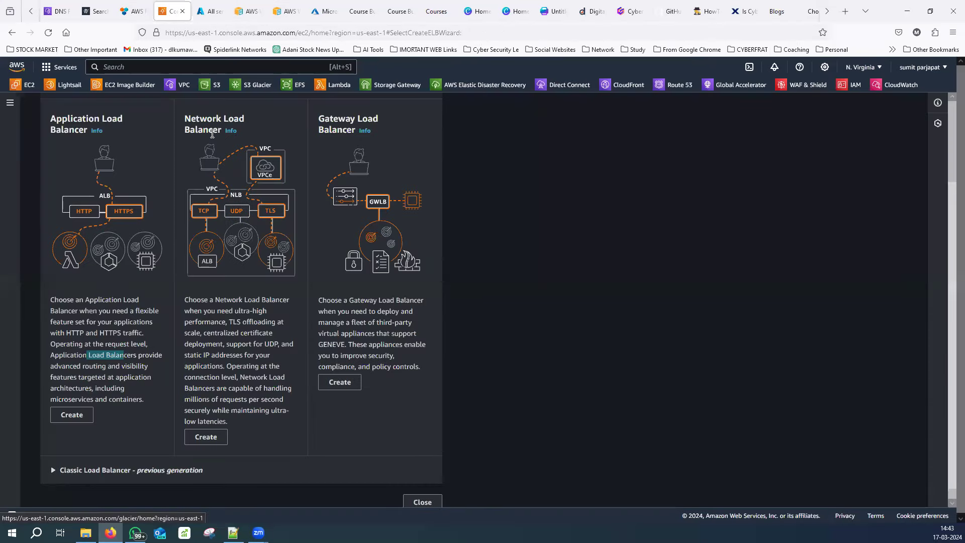
left_click_drag(184, 119, 216, 131)
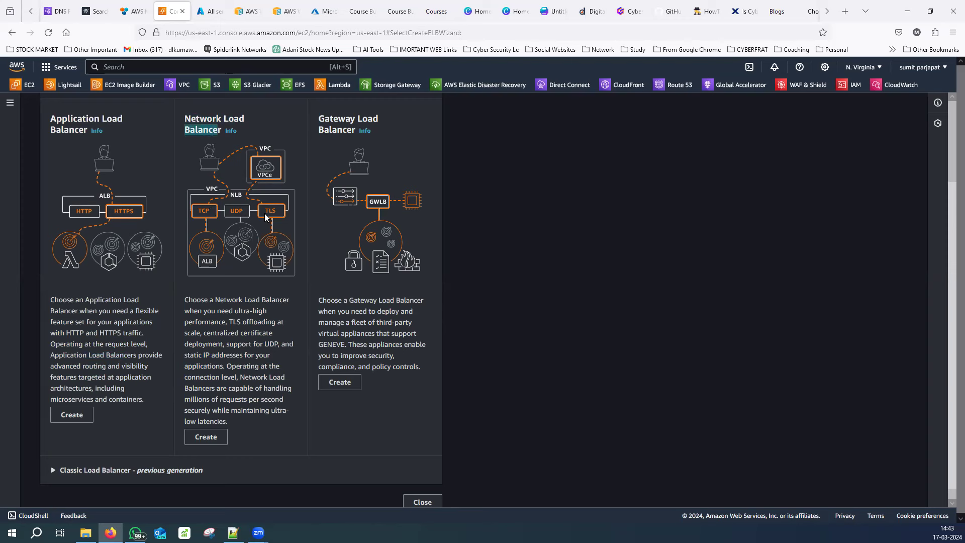
left_click_drag(185, 118, 199, 176)
left_click(195, 131)
left_click_drag(208, 355, 254, 356)
left_click_drag(229, 322, 275, 322)
left_click_drag(236, 379, 245, 399)
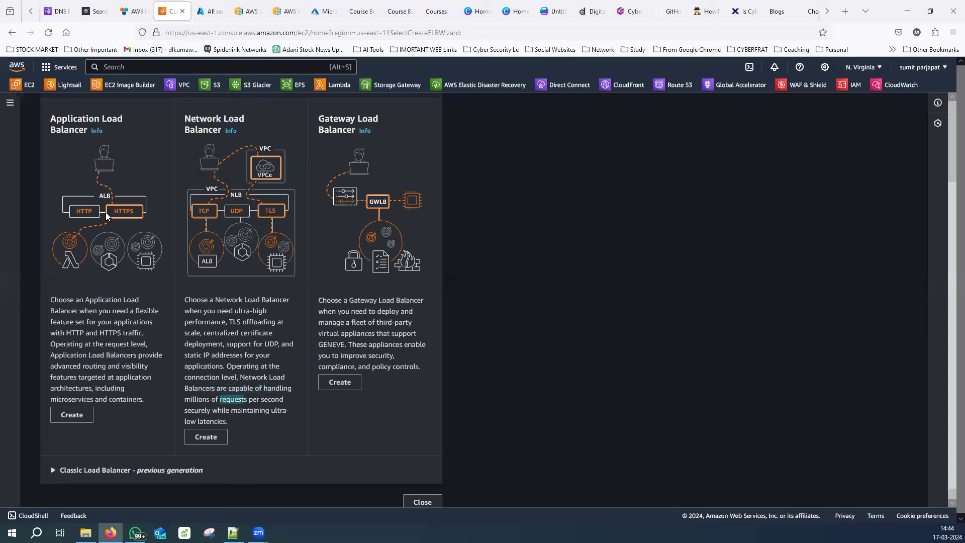
left_click_drag(316, 119, 383, 119)
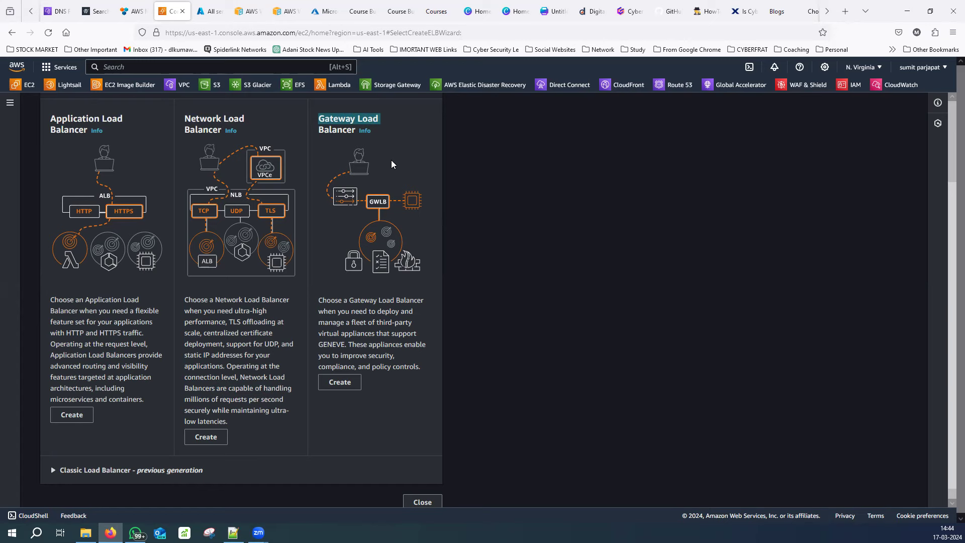
Load google.co.in in place of the AWS Marketplace page and close the developer tools.
left_click(134, 15)
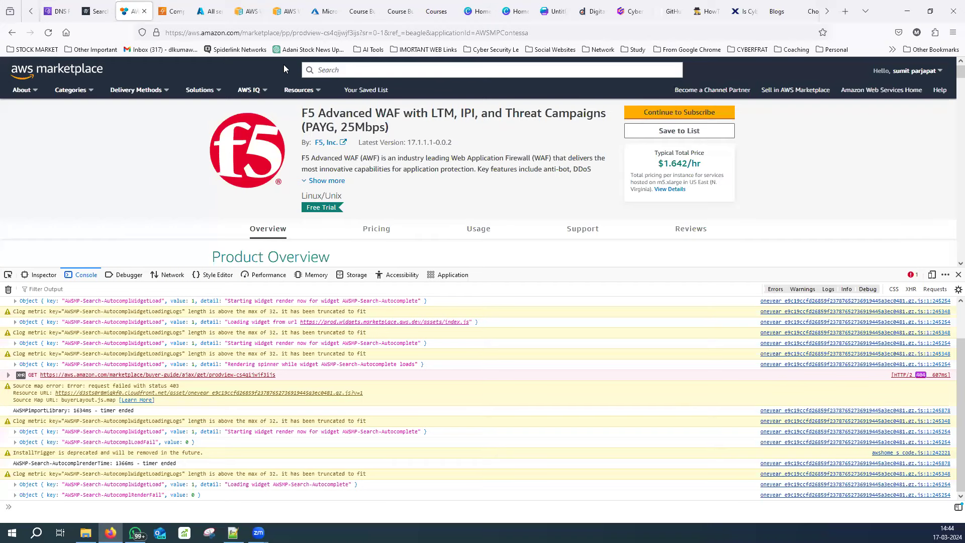
left_click(284, 31)
type("google.co.in/")
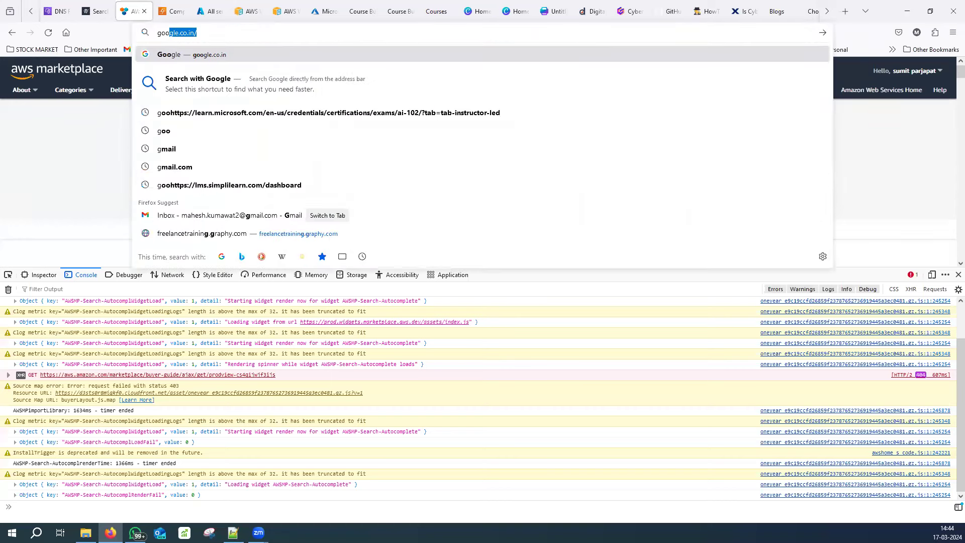
key("Return")
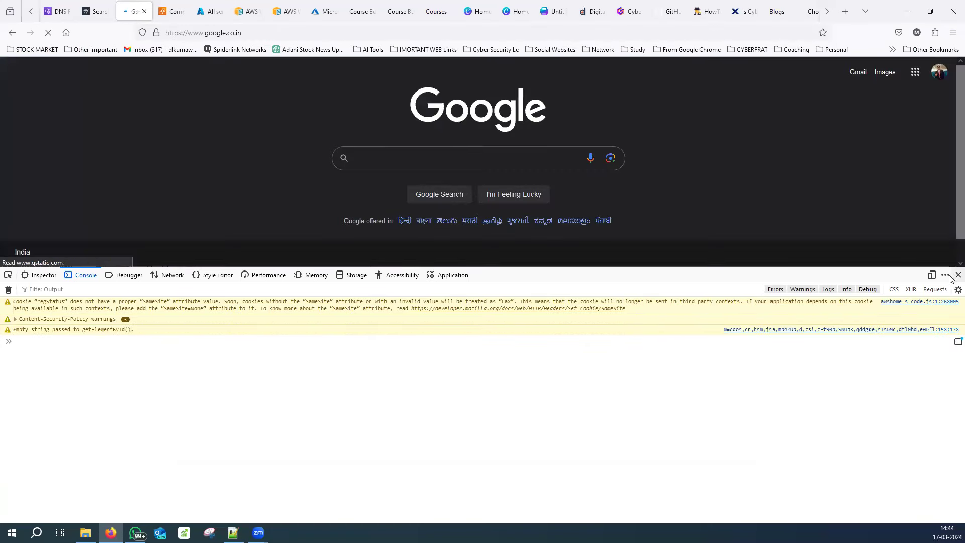
left_click(958, 275)
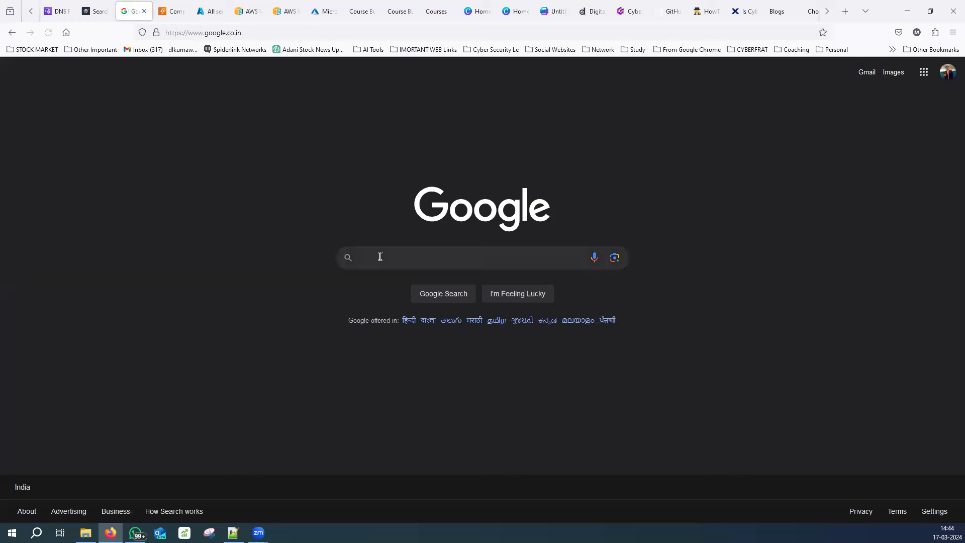
Search Google for load balancer architecture and open the Medium system design diagram from the image results.
left_click(379, 257)
type("loa")
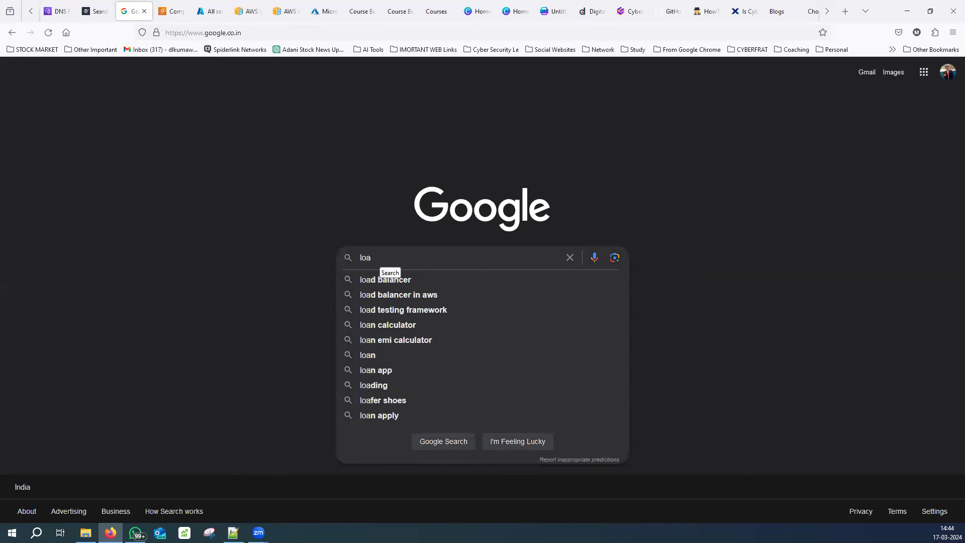
type("d balancer a")
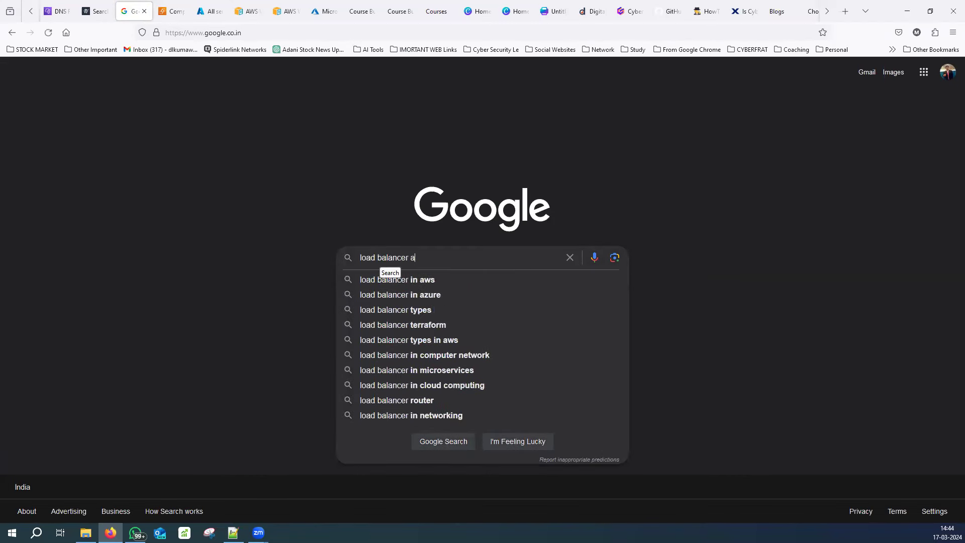
type("rchi")
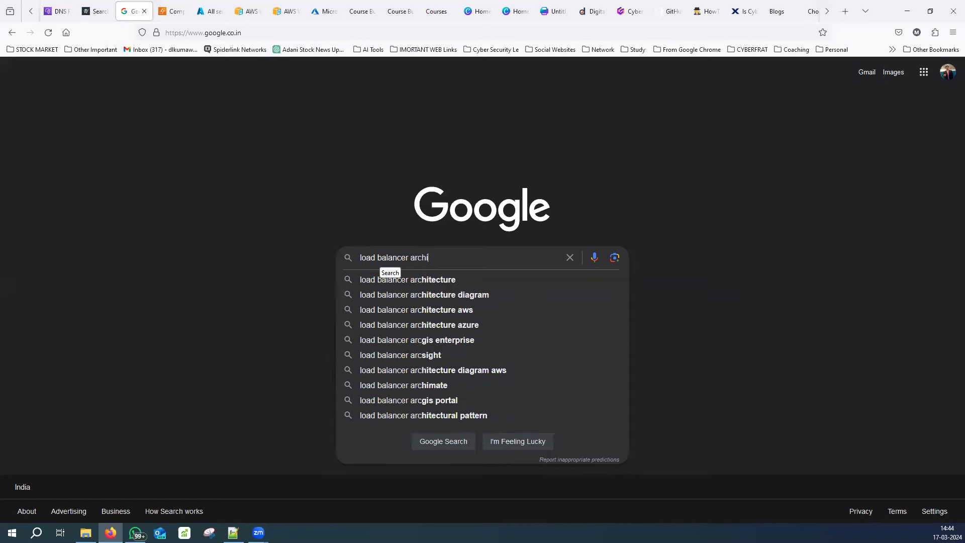
left_click(422, 280)
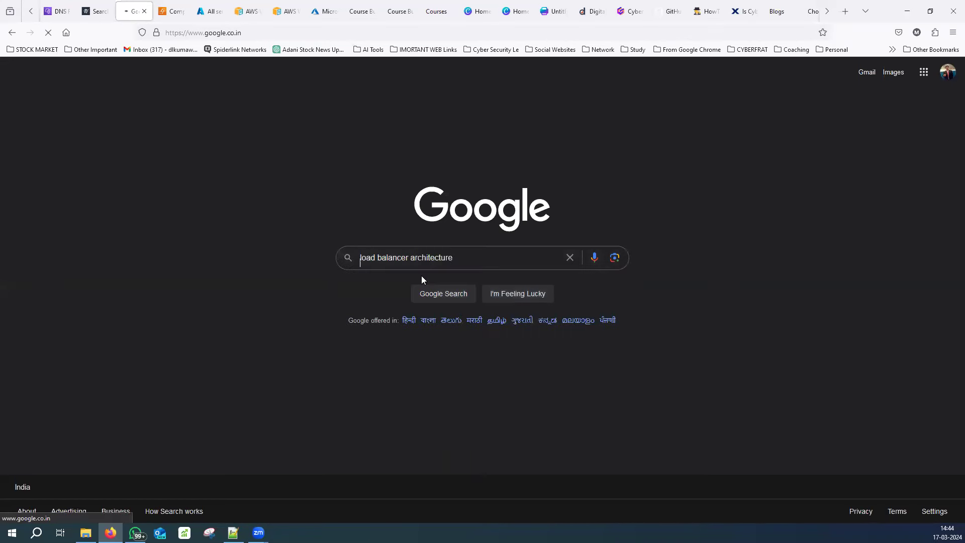
left_click(125, 113)
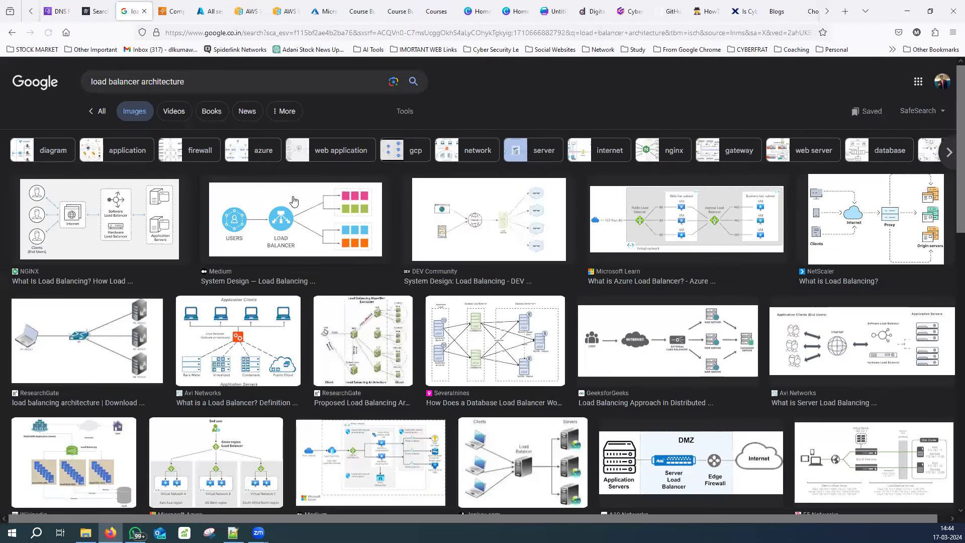
left_click(260, 235)
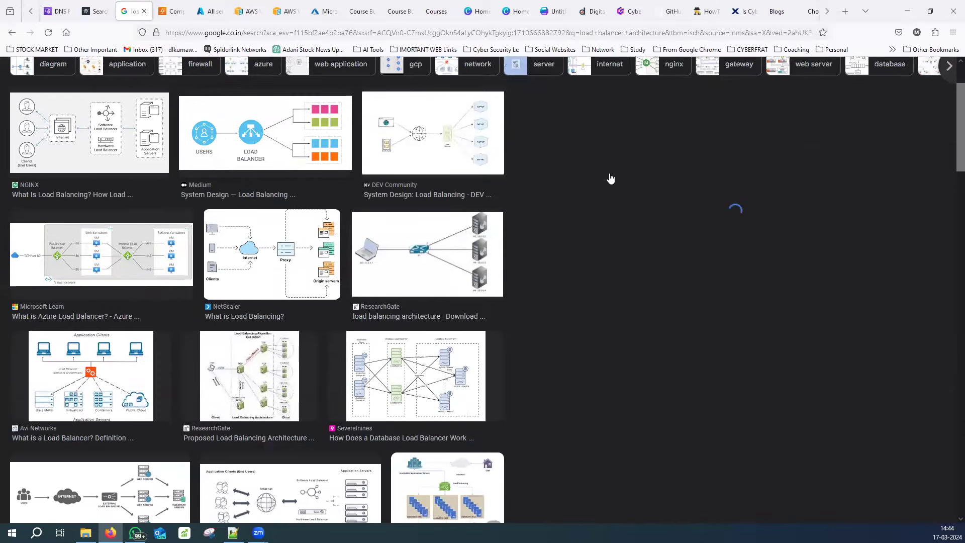
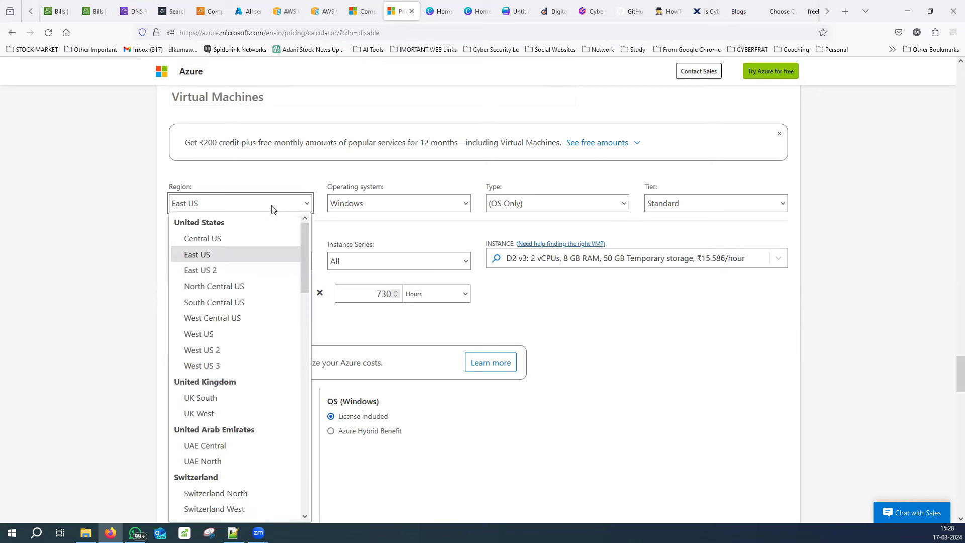
Set the region of the Virtual Machines estimate to Central India.
scroll(239, 347, "down", 2)
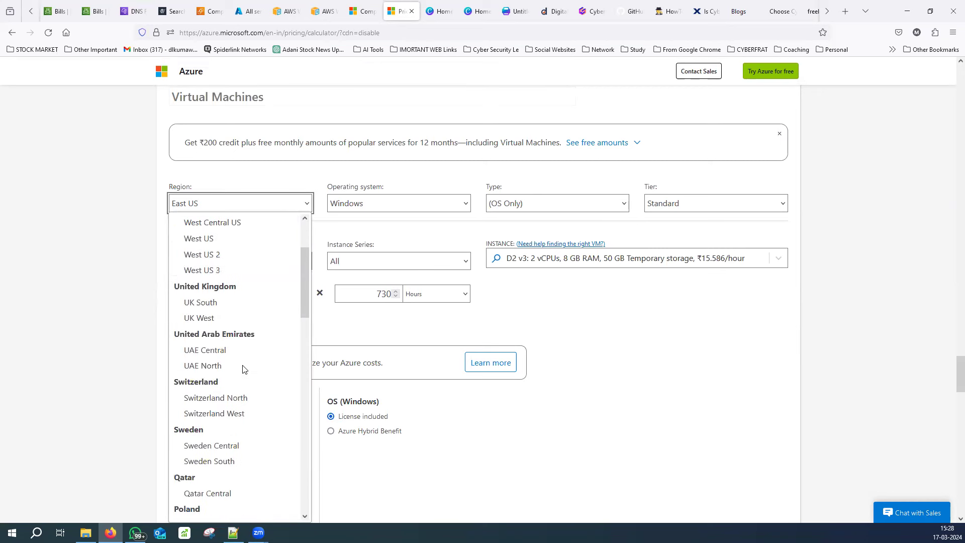
scroll(252, 377, "down", 4)
scroll(247, 406, "down", 4)
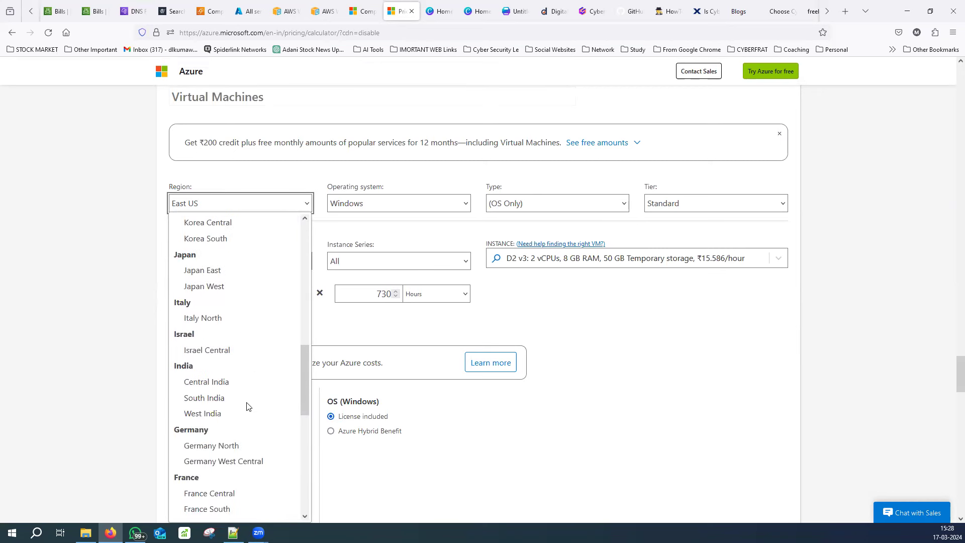
left_click(220, 383)
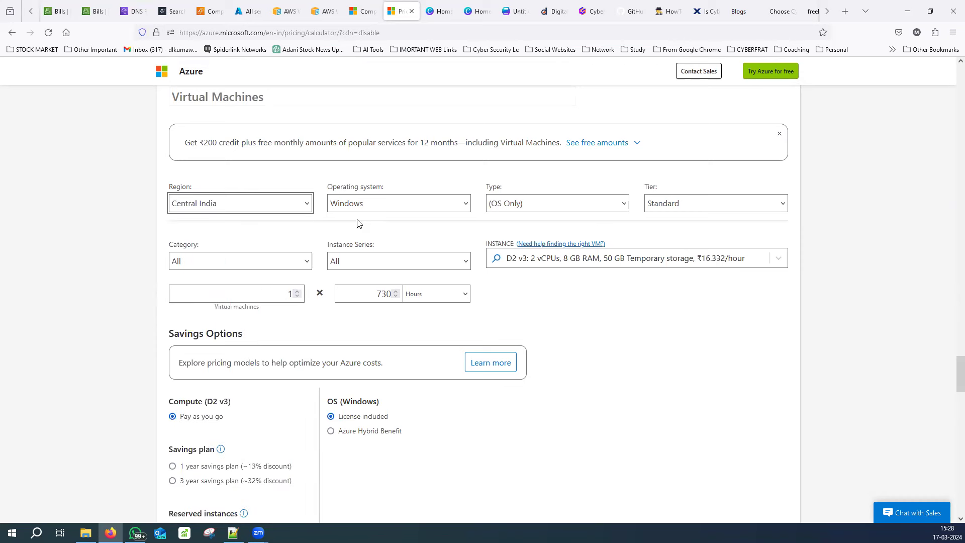
Choose Windows as the operating system and the Standard tier, keeping the type at OS Only.
left_click(375, 204)
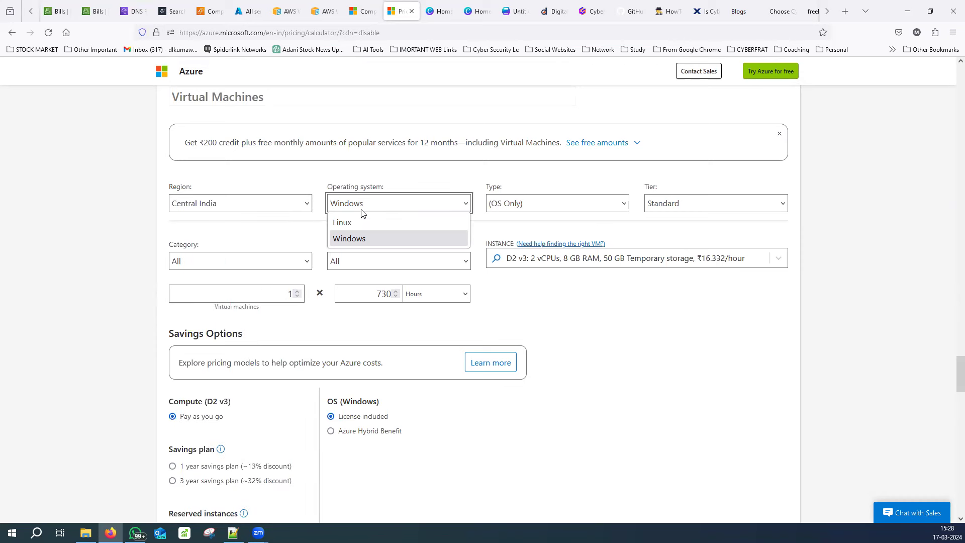
left_click(359, 239)
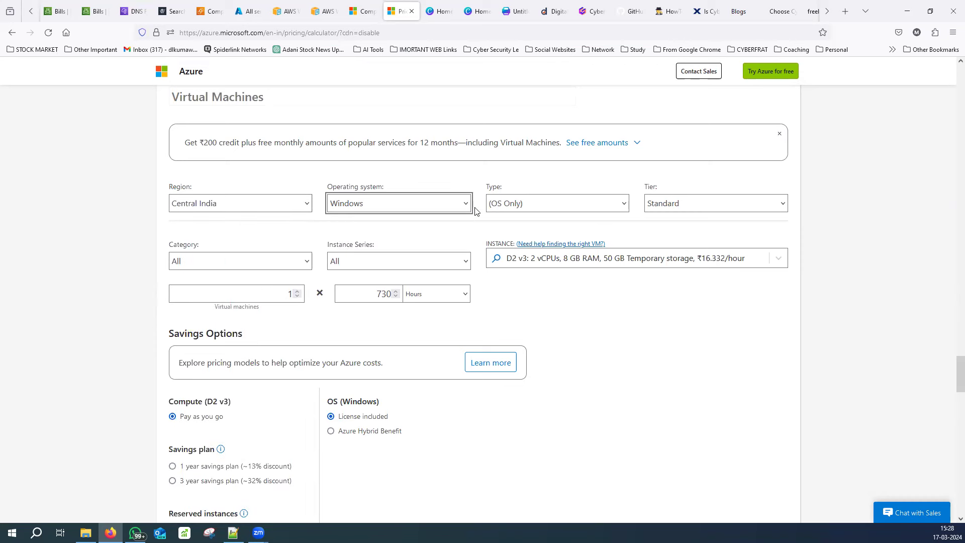
left_click(531, 204)
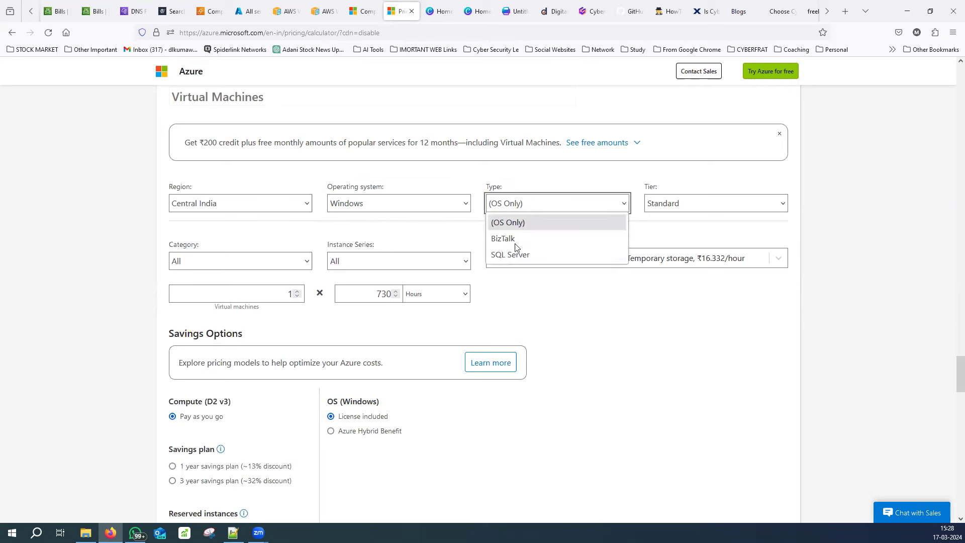
left_click(523, 206)
left_click(692, 204)
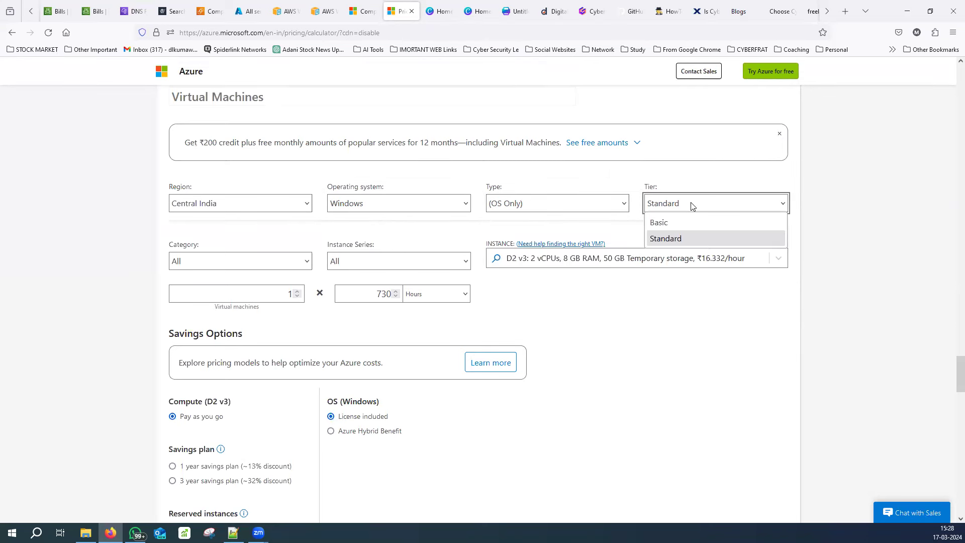
left_click(678, 240)
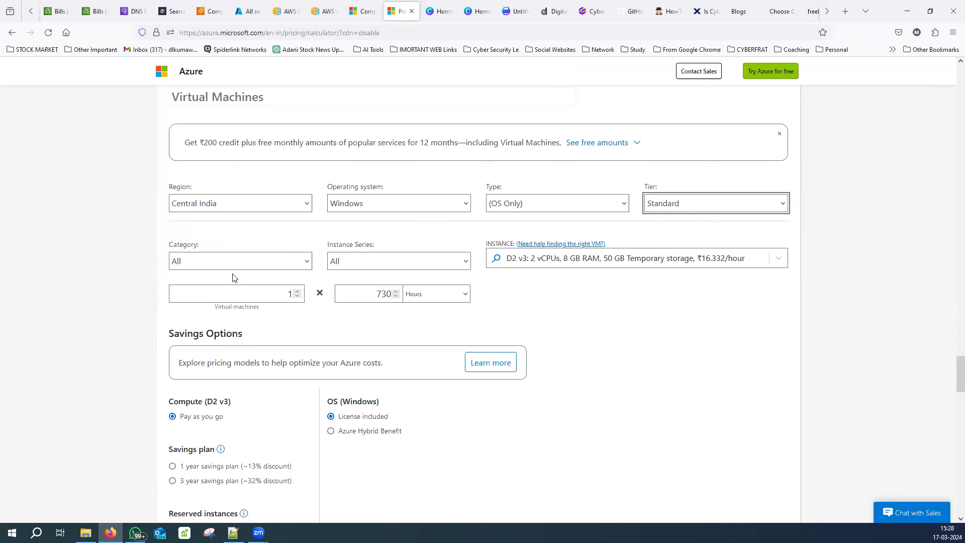
Set the virtual machine category to General purpose and look through the instance series, keeping All.
left_click(221, 262)
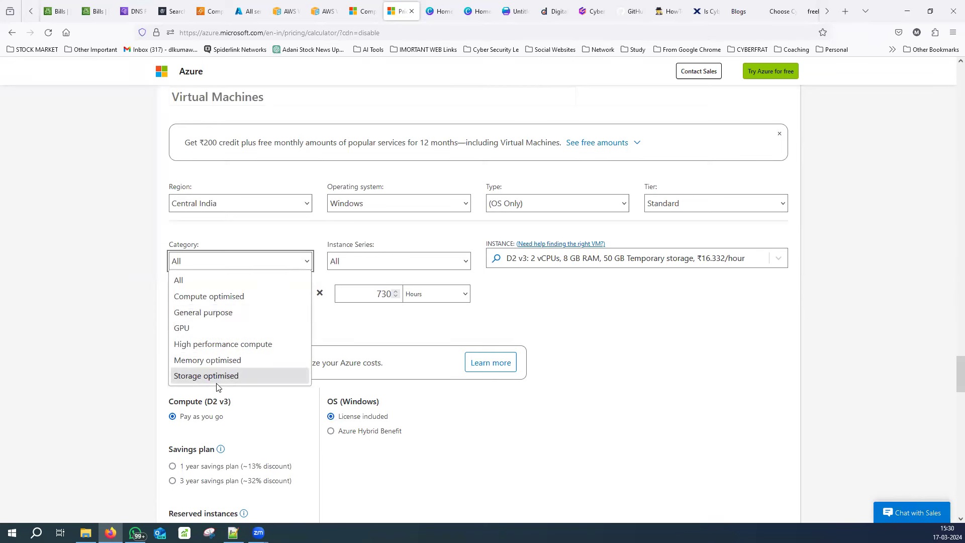
left_click(210, 314)
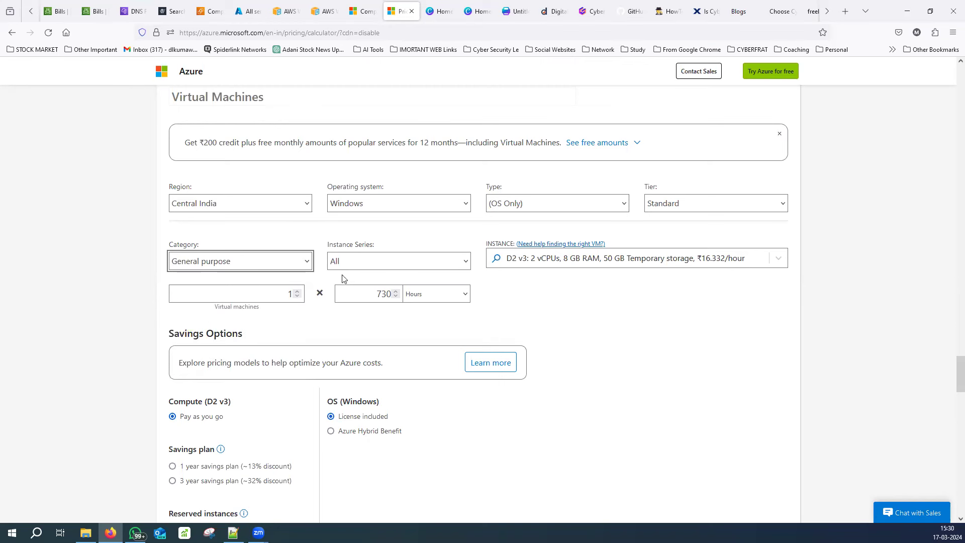
left_click(461, 262)
scroll(362, 372, "down", 5)
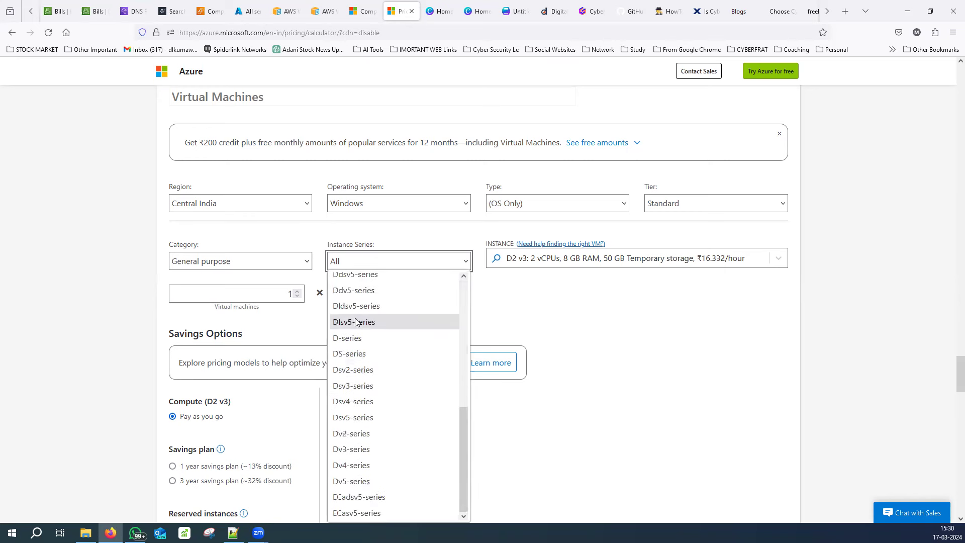
scroll(360, 340, "up", 5)
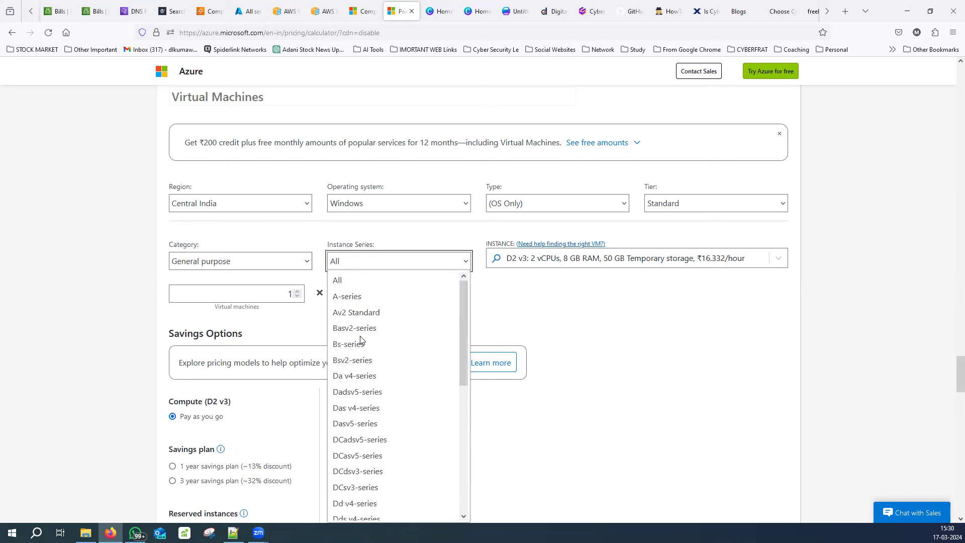
left_click(575, 263)
Browse the available instances and select A0 with 1 core, 0.75 GB RAM and 20 GB temporary storage.
left_click(576, 263)
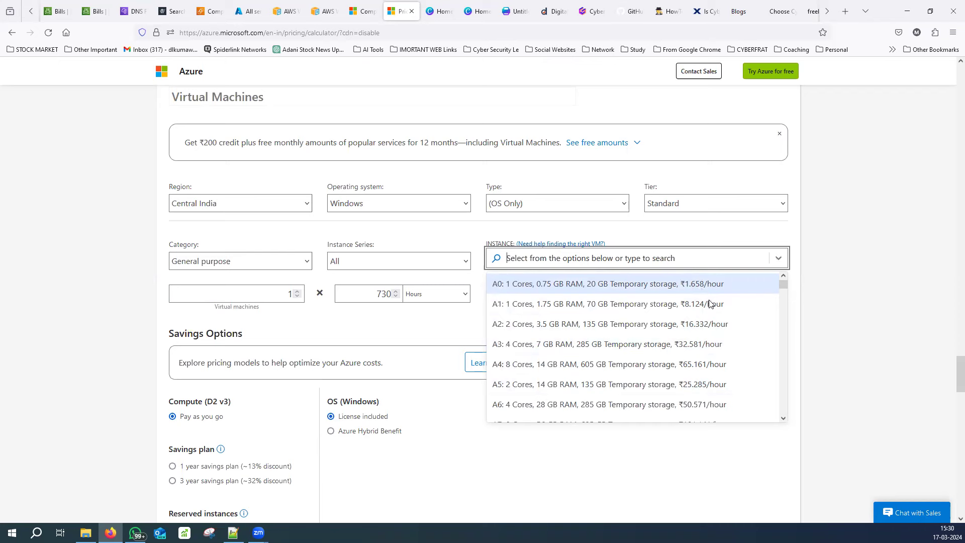
scroll(700, 324, "down", 5)
scroll(699, 354, "down", 10)
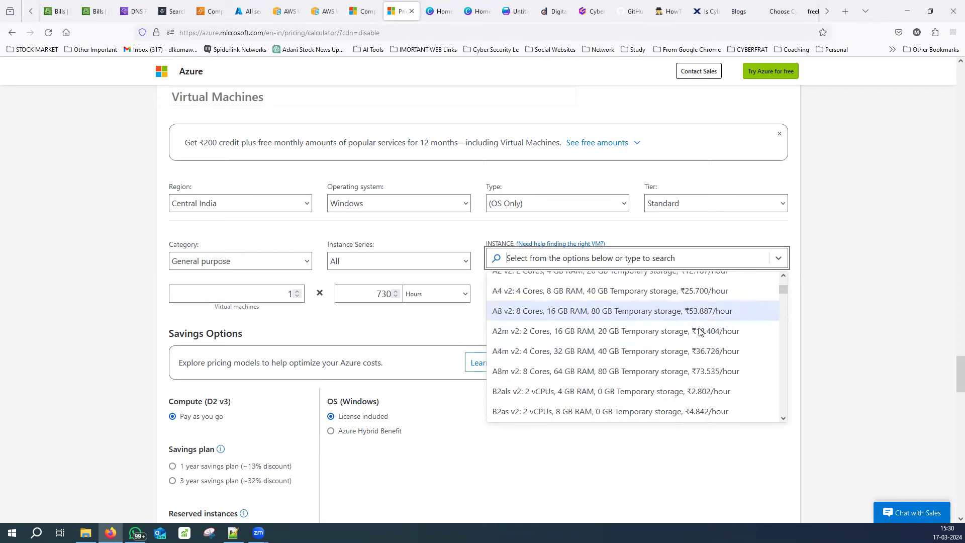
scroll(636, 342, "down", 5)
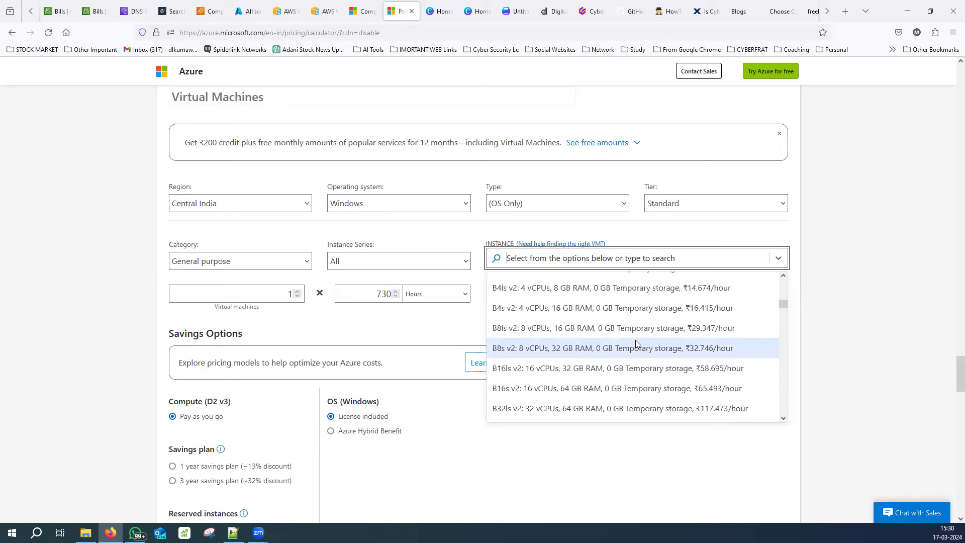
scroll(628, 337, "up", 3)
scroll(622, 332, "up", 10)
left_click(583, 283)
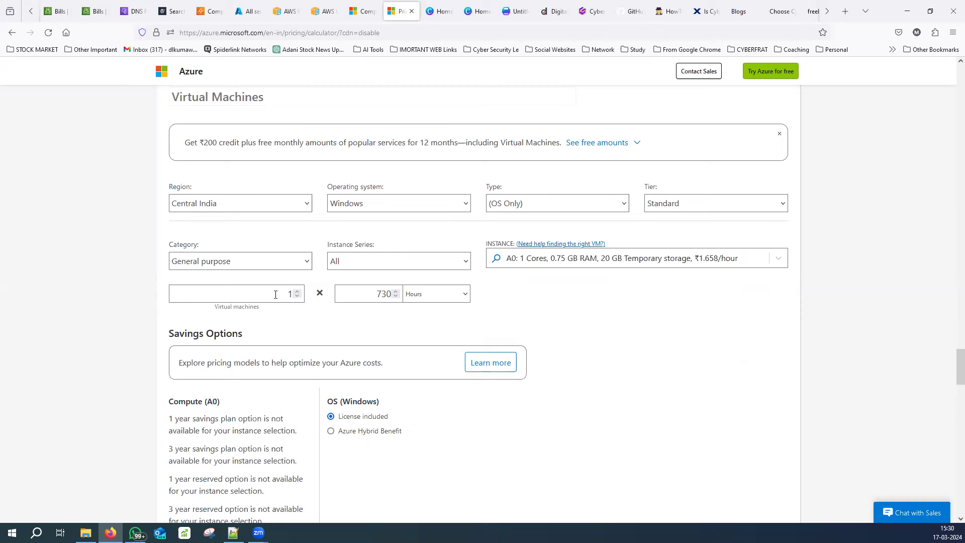
Set the number of virtual machines to 5 and highlight the estimate's monthly cost.
left_click(297, 291)
left_click(297, 291)
scroll(384, 337, "down", 2)
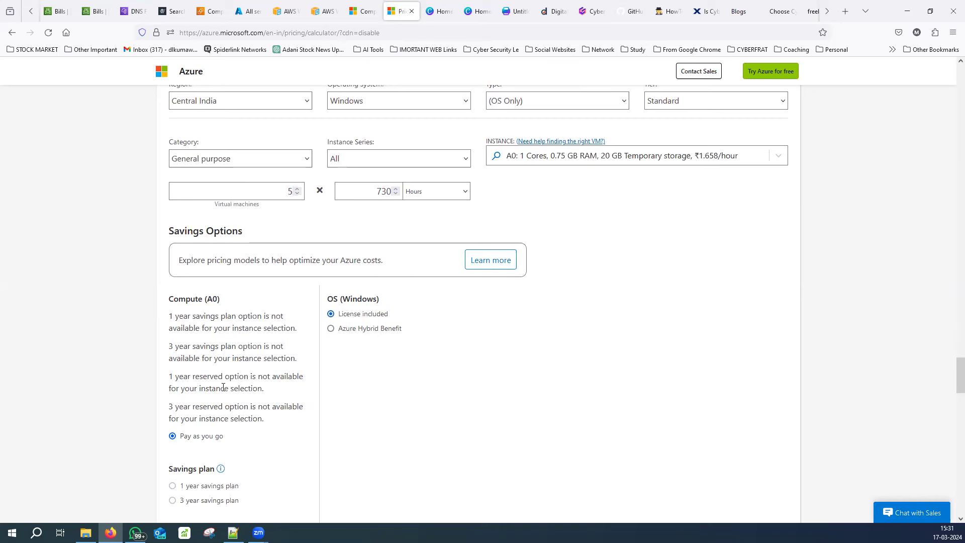
scroll(223, 387, "down", 3)
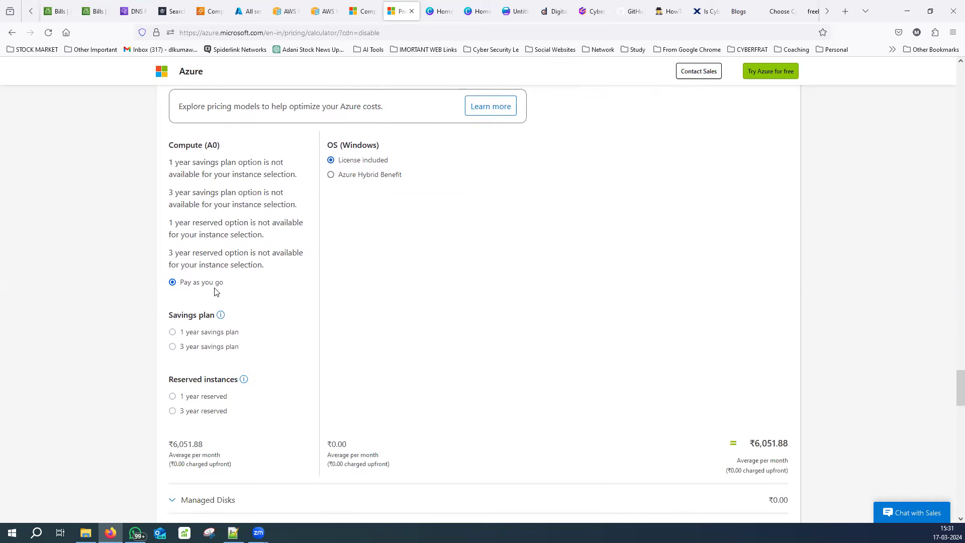
scroll(313, 340, "down", 4)
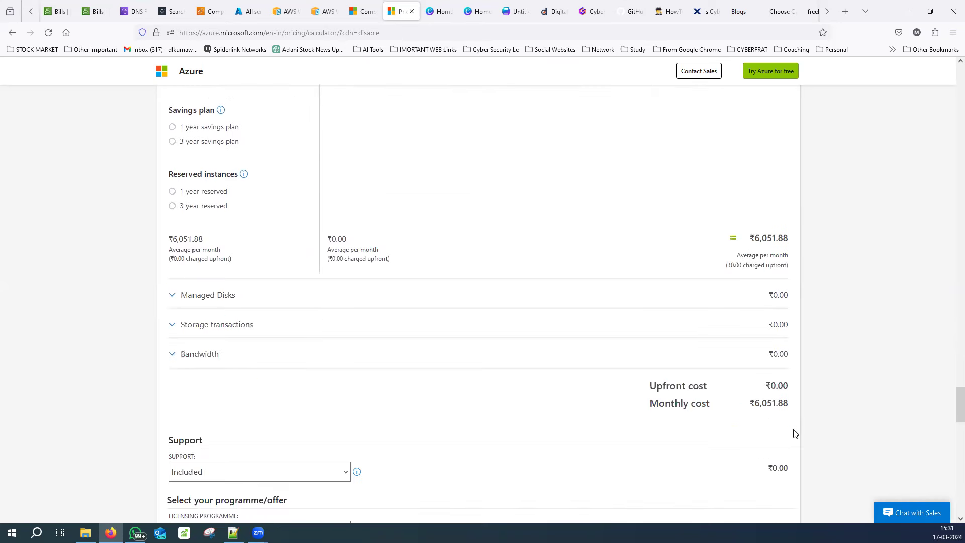
left_click_drag(748, 403, 825, 405)
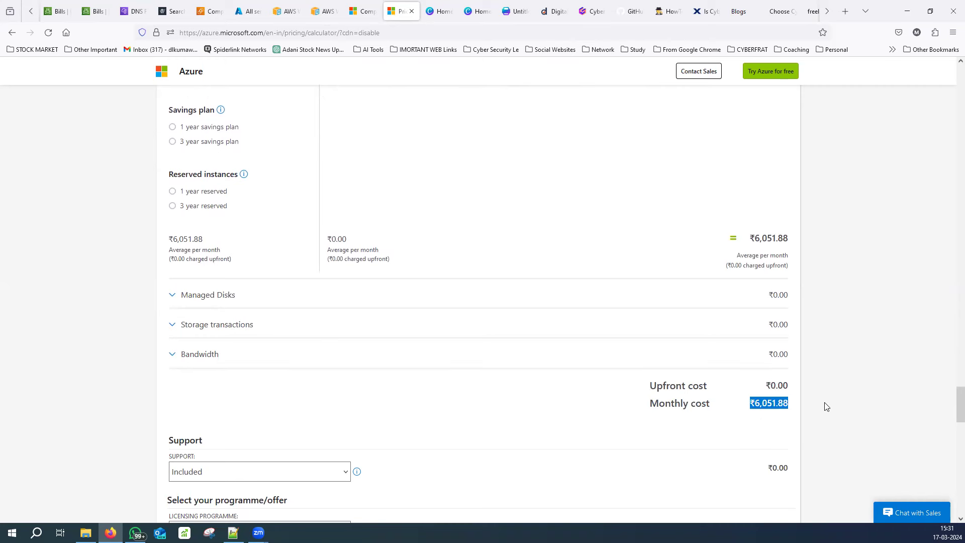
left_click(861, 400)
left_click_drag(747, 403, 802, 408)
Change the instance to A2 with 2 cores and 3.5 GB RAM, and highlight the average monthly price.
scroll(589, 325, "up", 5)
scroll(385, 299, "up", 4)
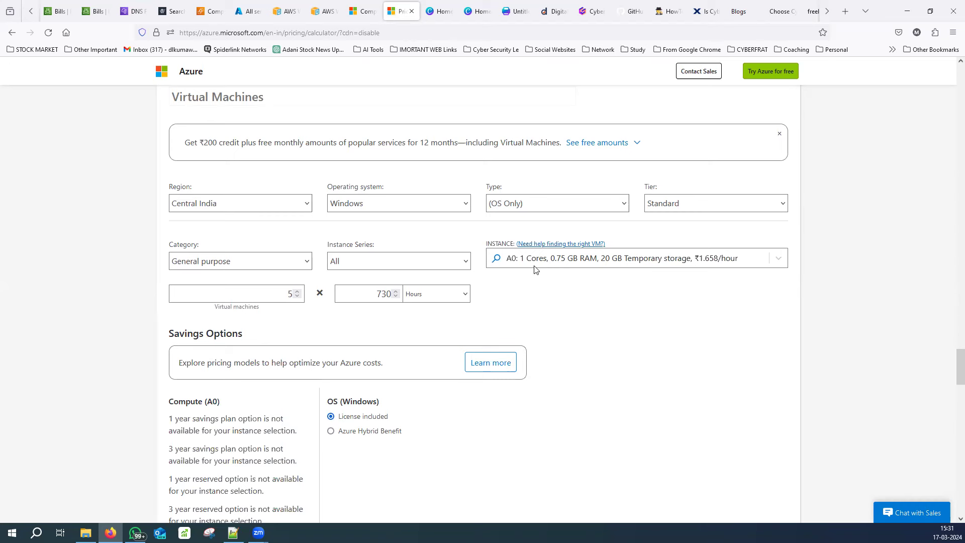
left_click(692, 265)
left_click(644, 325)
scroll(648, 329, "down", 8)
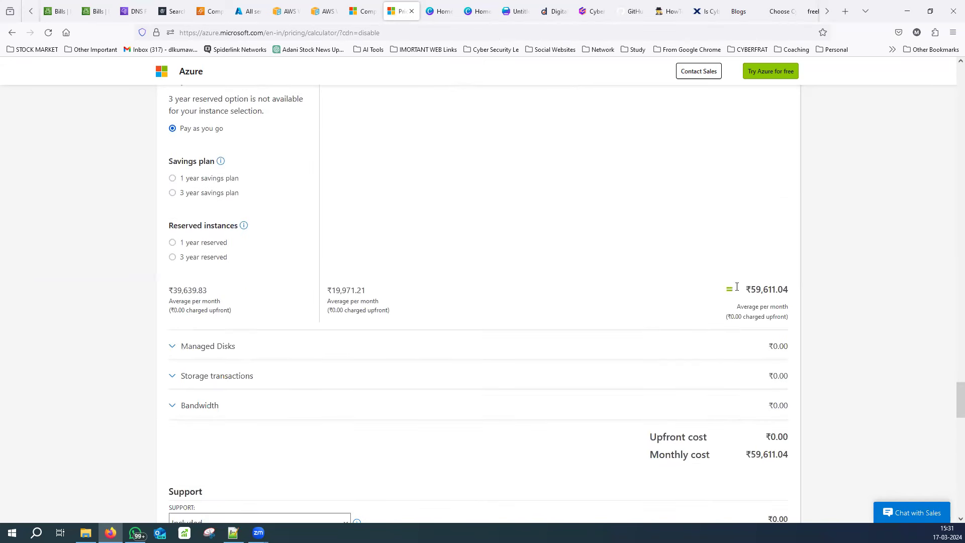
left_click_drag(749, 289, 799, 295)
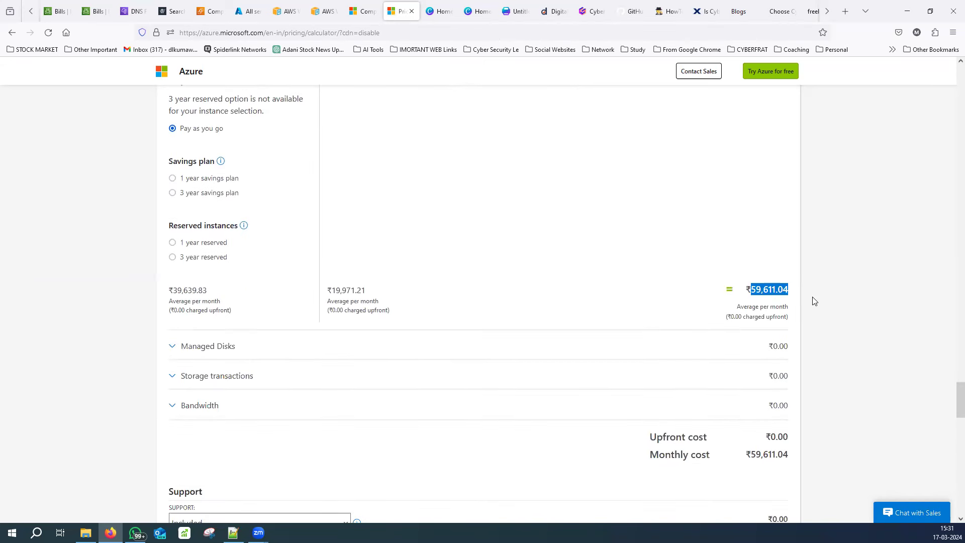
left_click(517, 278)
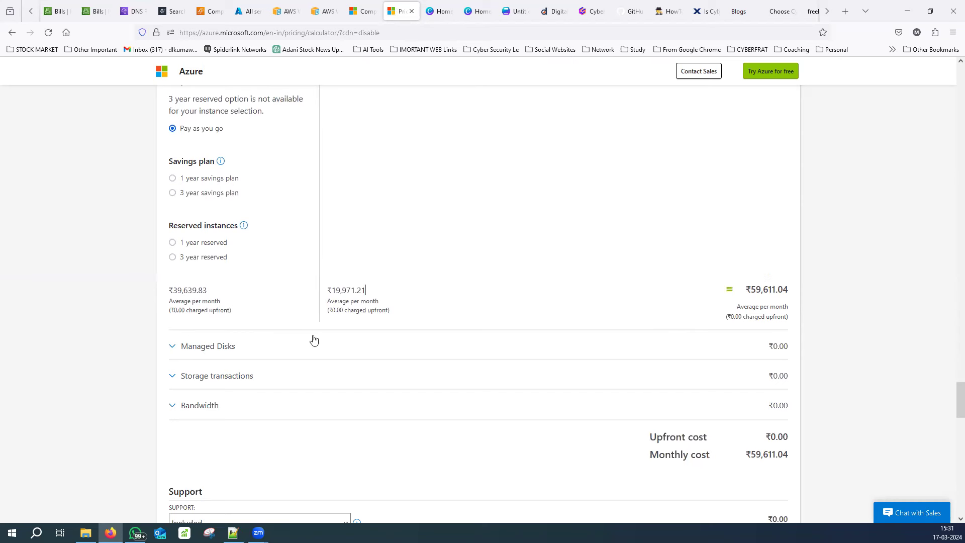
Expand the Managed Disks section and set the disk tier to Standard SSD.
left_click(177, 347)
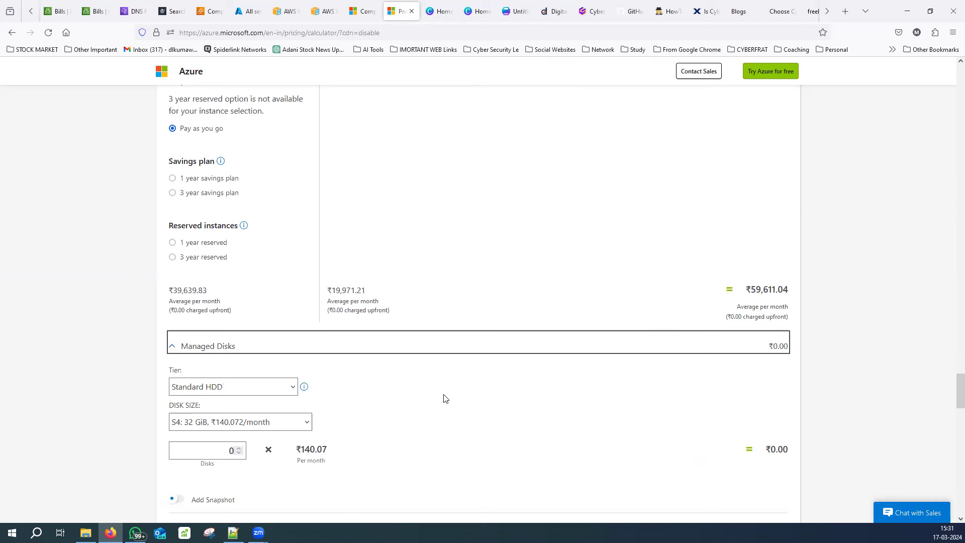
scroll(443, 397, "down", 2)
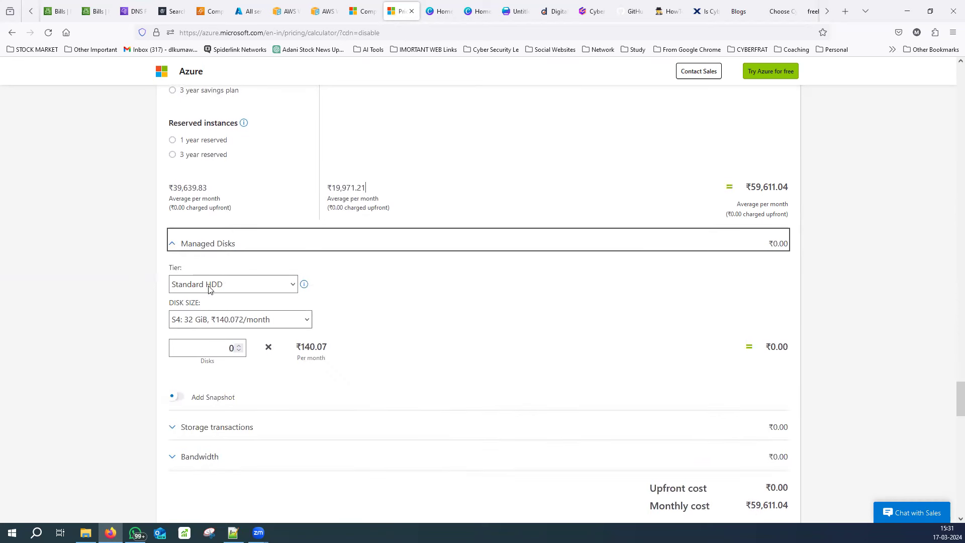
left_click(230, 286)
left_click(211, 320)
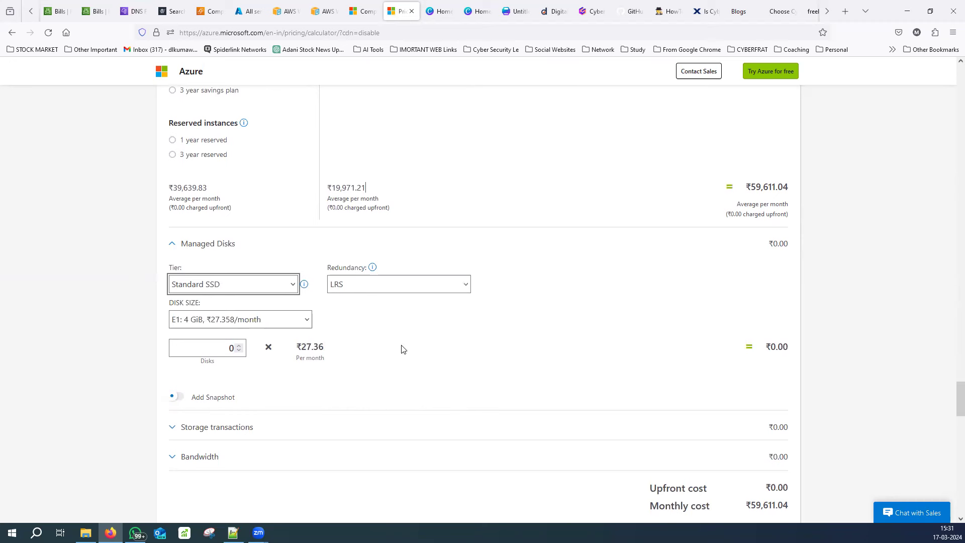
Set the number of managed disks to 5 and check the monthly cost.
left_click(239, 345)
left_click(239, 345)
left_click(239, 345)
left_click(239, 346)
left_click(239, 345)
scroll(336, 325, "down", 1)
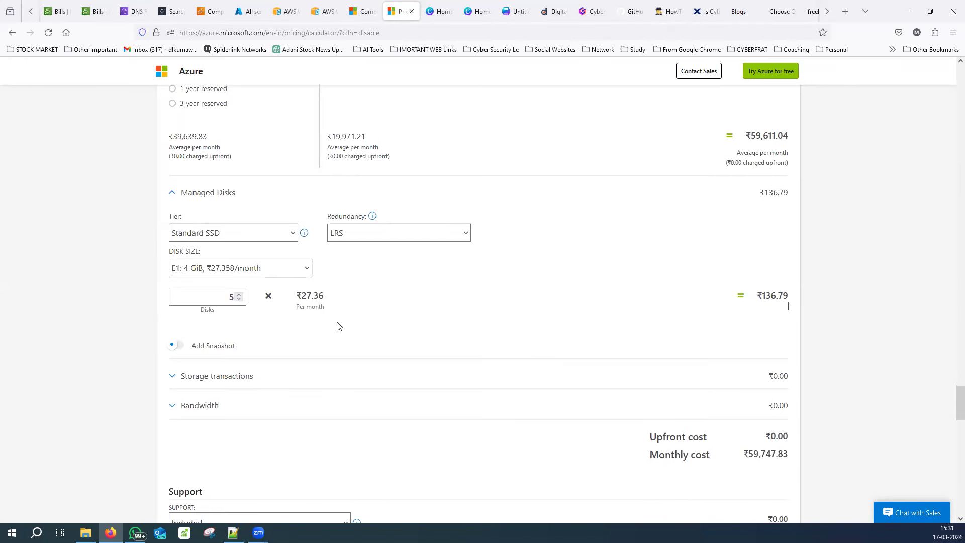
Set the managed disk size to E10: 128 GiB and highlight the resulting disk cost.
left_click(247, 269)
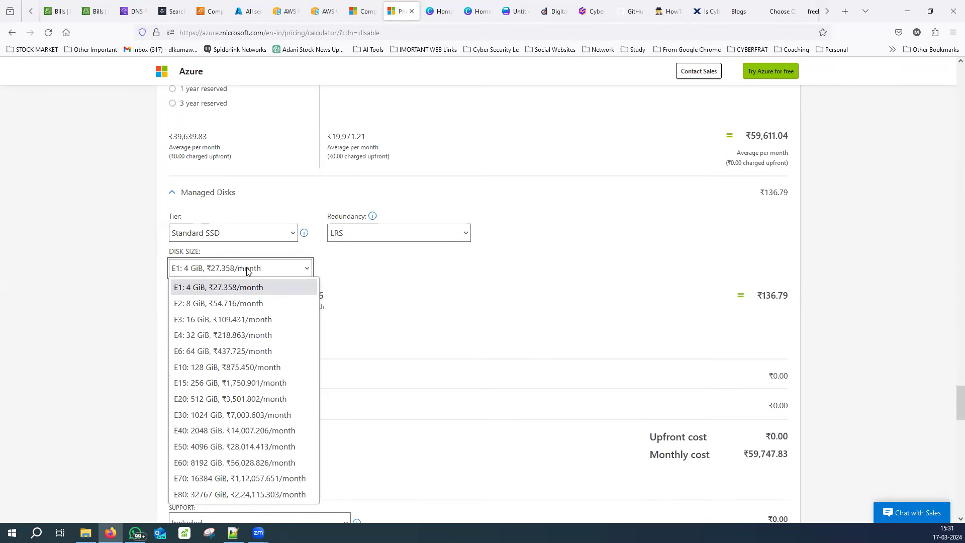
left_click(232, 367)
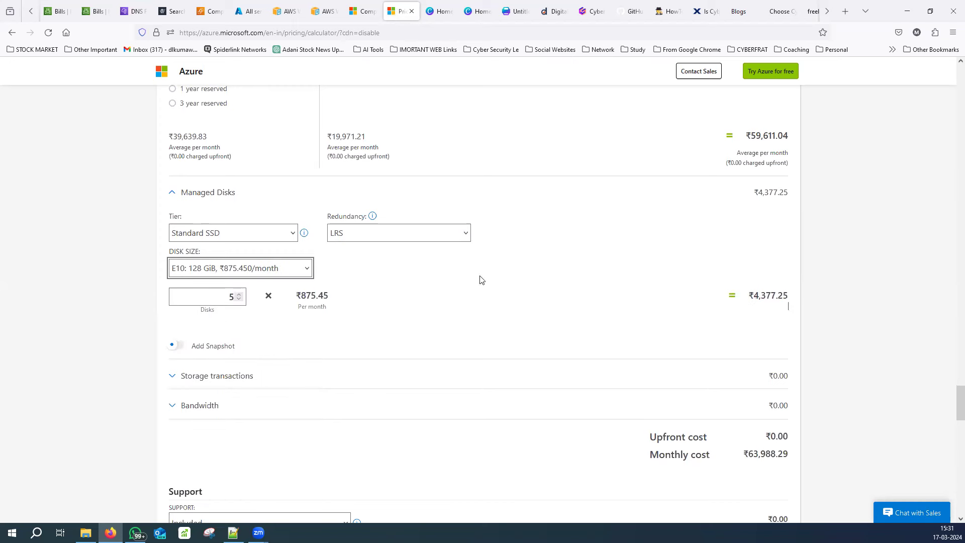
left_click(756, 296)
triple_click(756, 295)
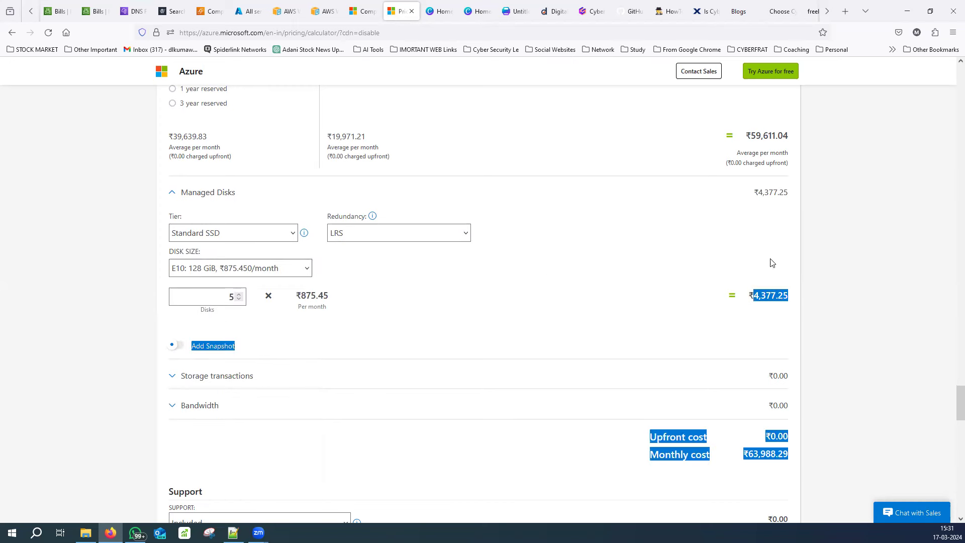
left_click(751, 264)
Expand the Bandwidth section and set the data transfer type to Internet Egress, routed via Public Internet, keeping Central India as the source region.
scroll(506, 306, "down", 2)
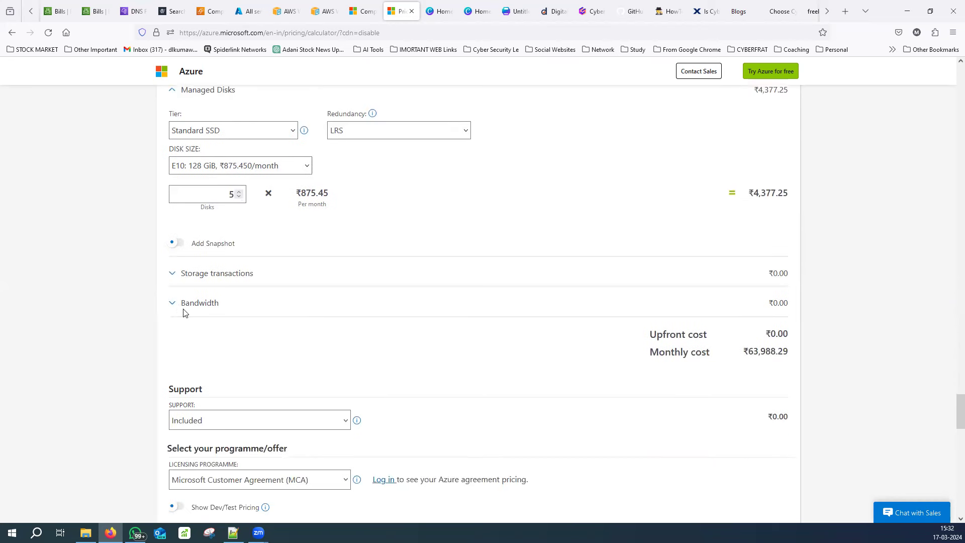
left_click(175, 304)
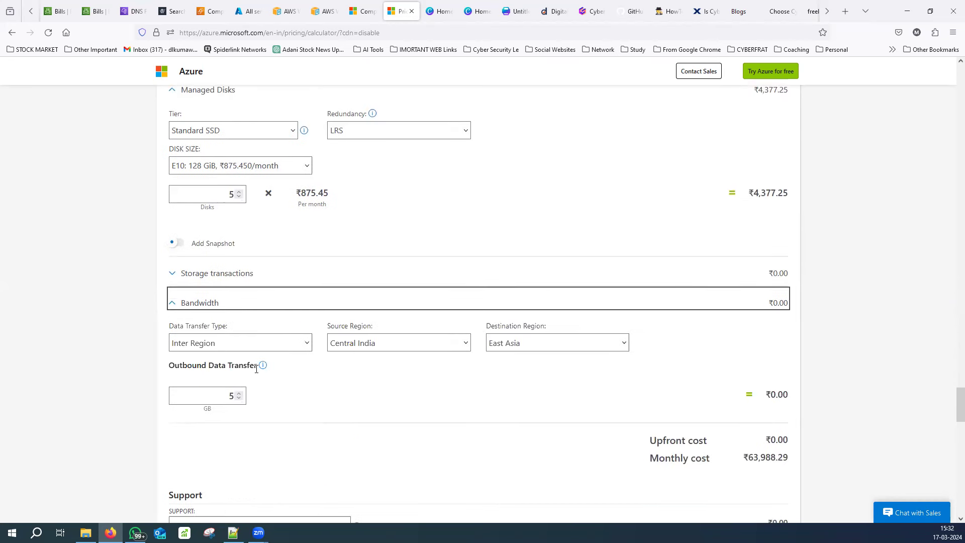
left_click(303, 344)
left_click(244, 378)
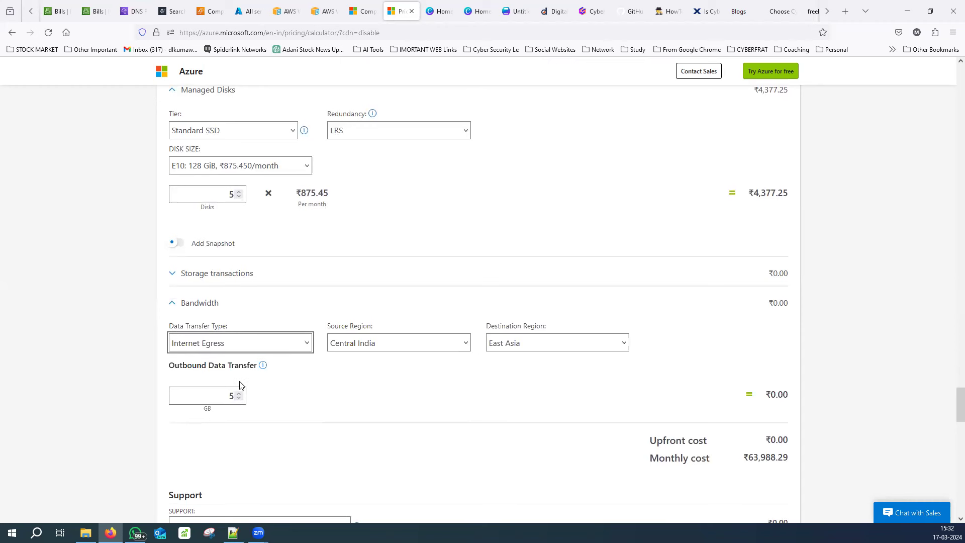
left_click(369, 344)
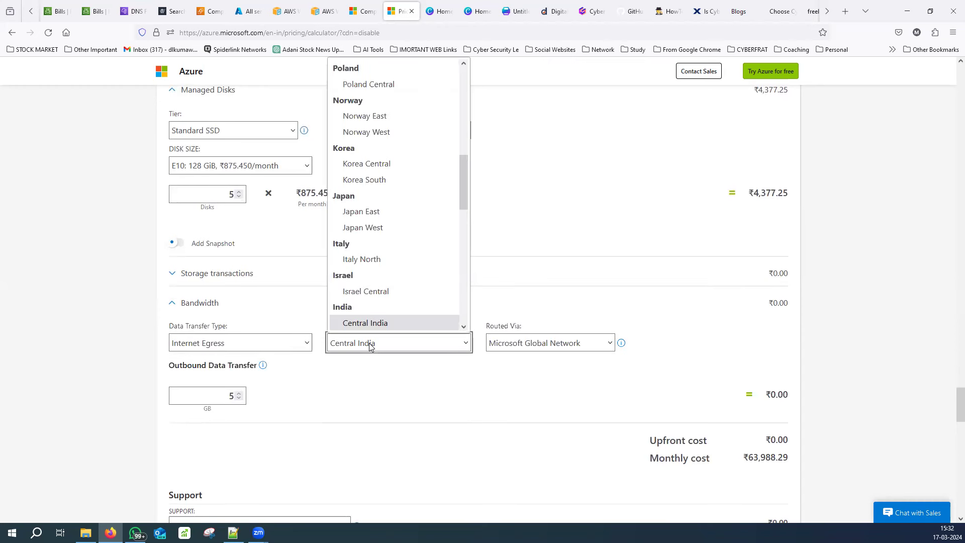
left_click(370, 346)
left_click(548, 349)
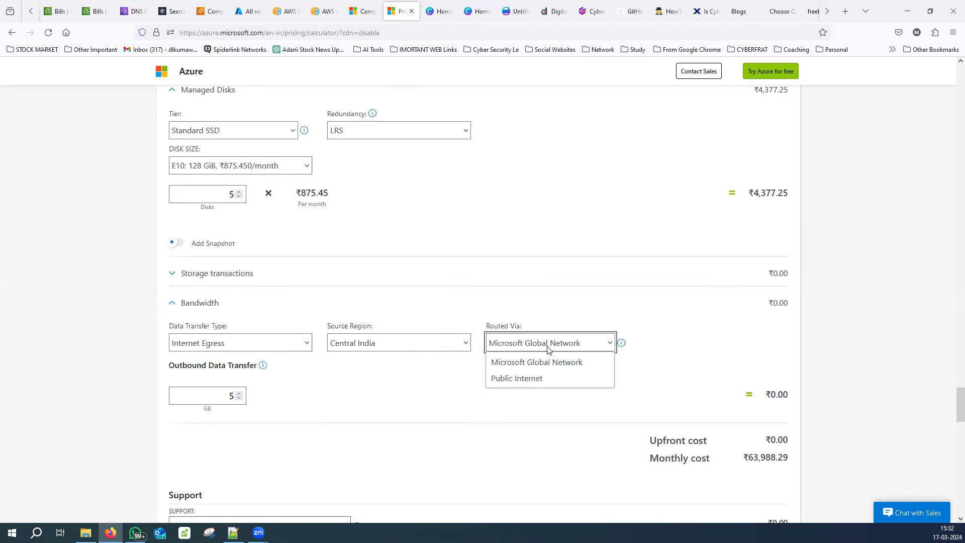
left_click(522, 379)
left_click(347, 394)
Set the support plan to Standard, highlight its cost, and check the licensing programme options.
scroll(400, 395, "down", 4)
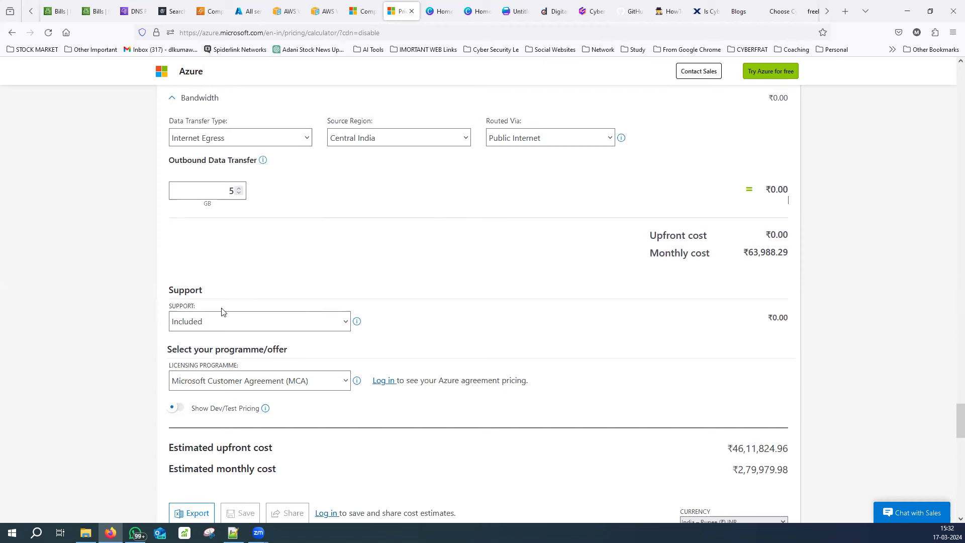
left_click(345, 322)
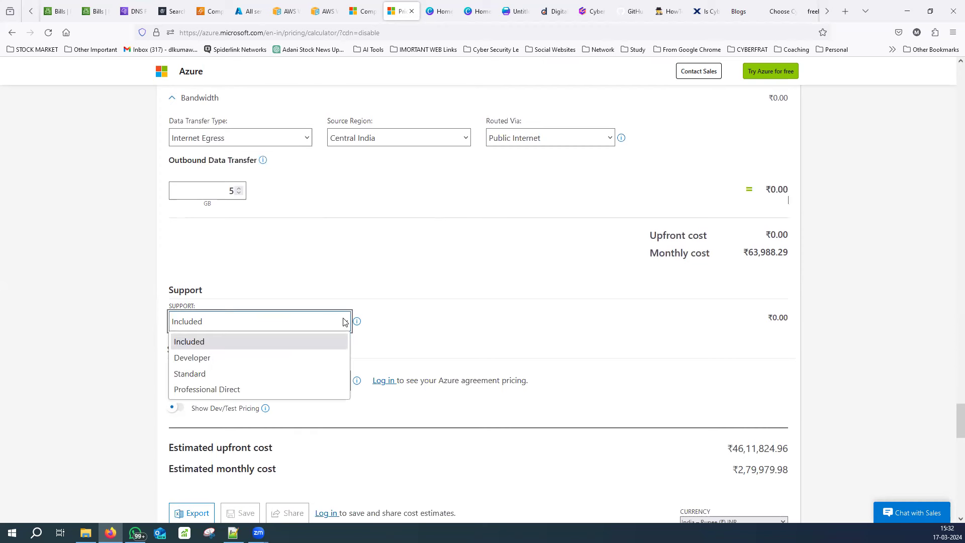
left_click(200, 374)
left_click_drag(754, 317, 799, 324)
left_click(465, 342)
scroll(432, 373, "down", 1)
left_click(293, 332)
left_click(293, 332)
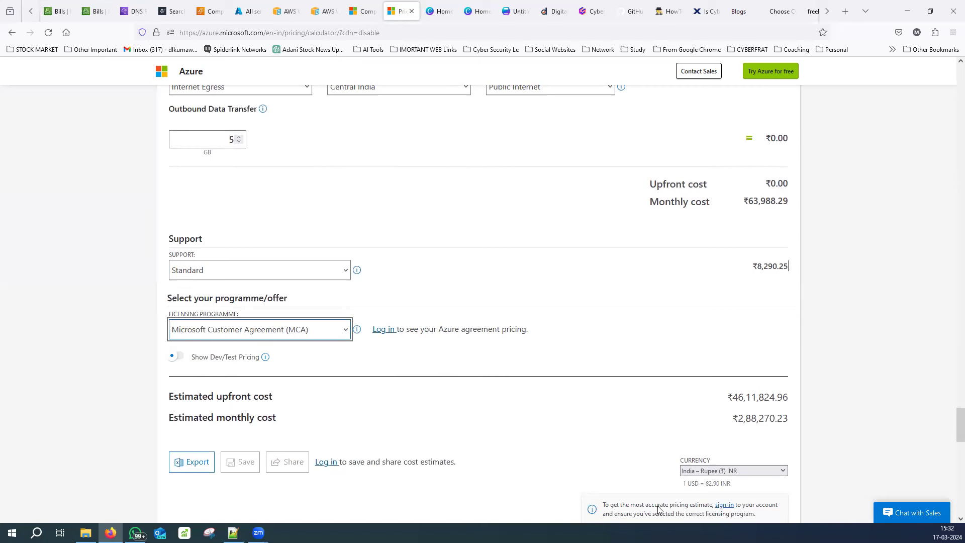
Highlight the estimated monthly cost of the whole estimate.
left_click_drag(739, 420, 801, 434)
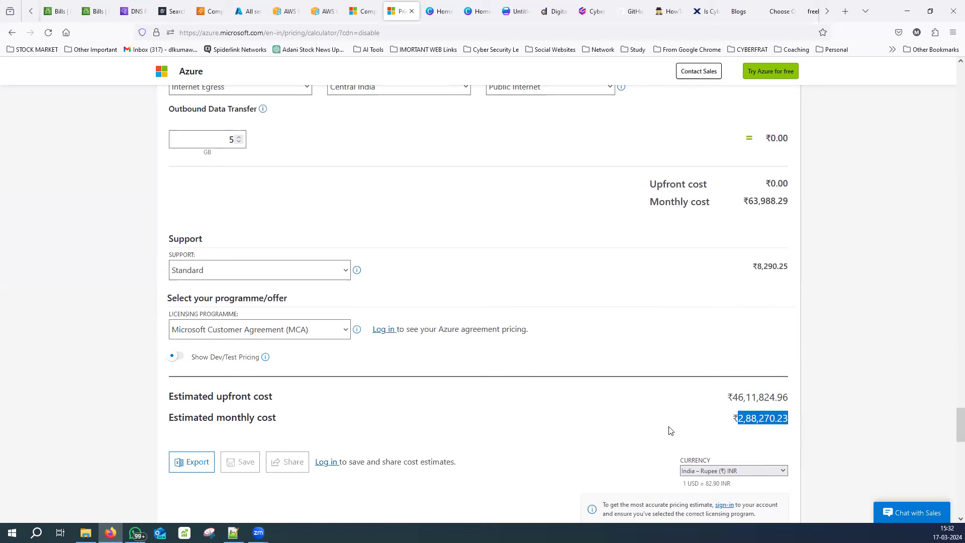
scroll(670, 428, "down", 2)
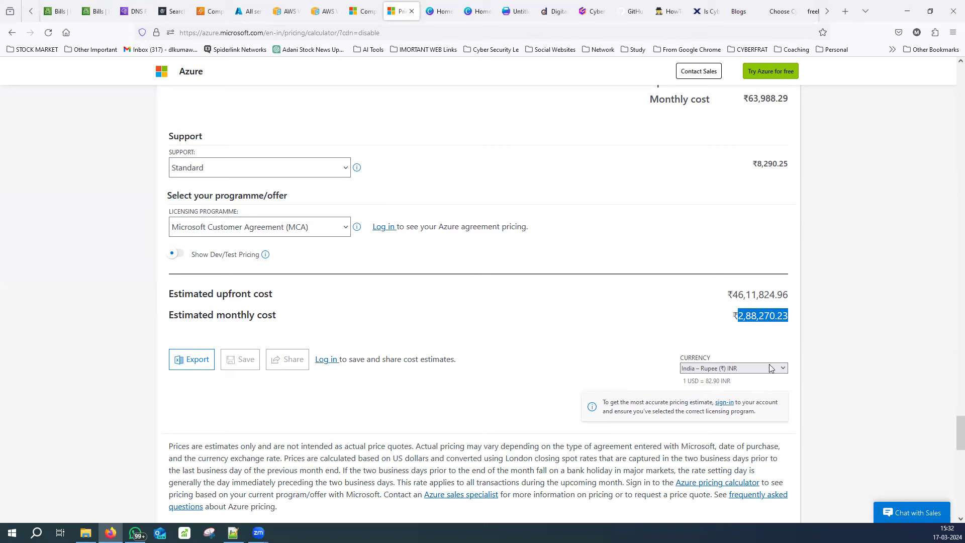
left_click_drag(732, 316, 774, 317)
Show the estimate in Japan – Yen (¥) JPY, and change the currency to Taiwan – Dollar (NT$) TWD.
left_click(783, 368)
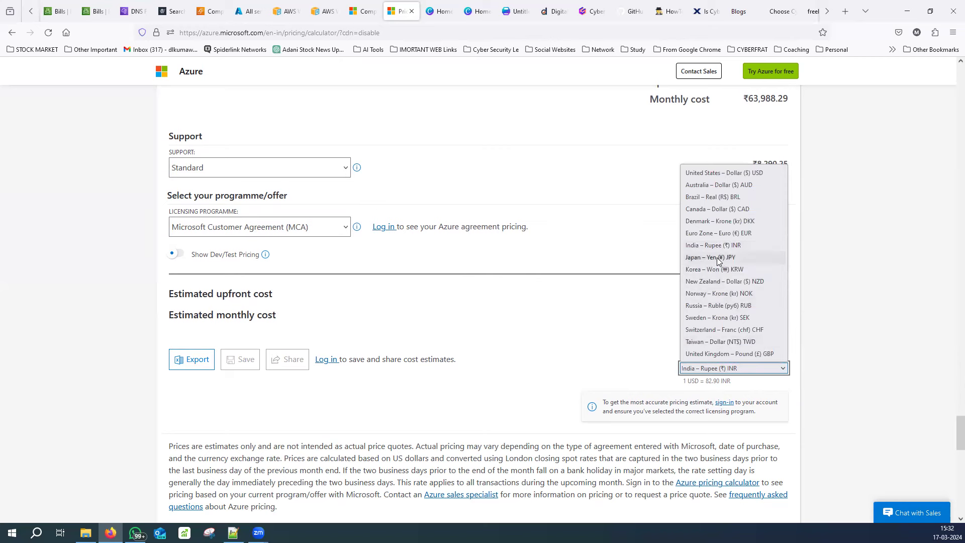
left_click(717, 258)
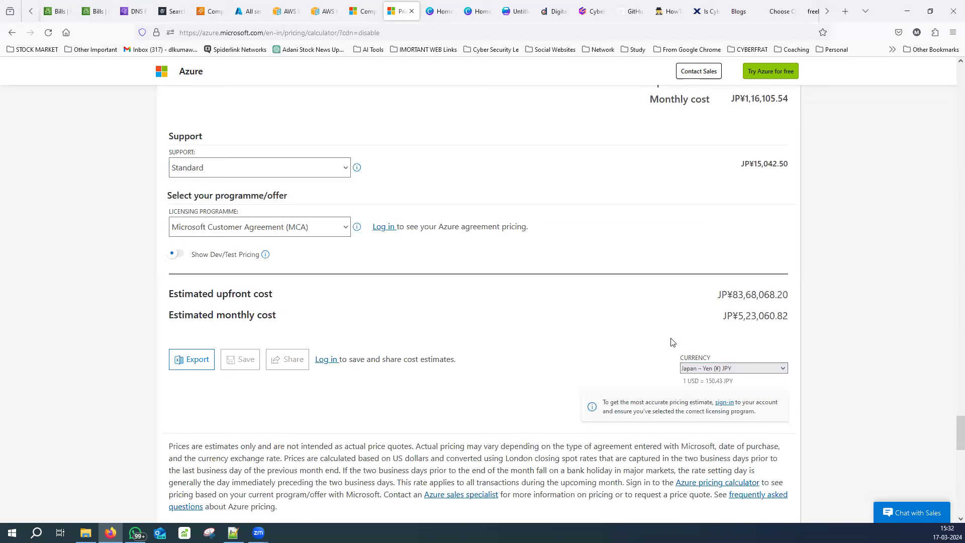
left_click(708, 369)
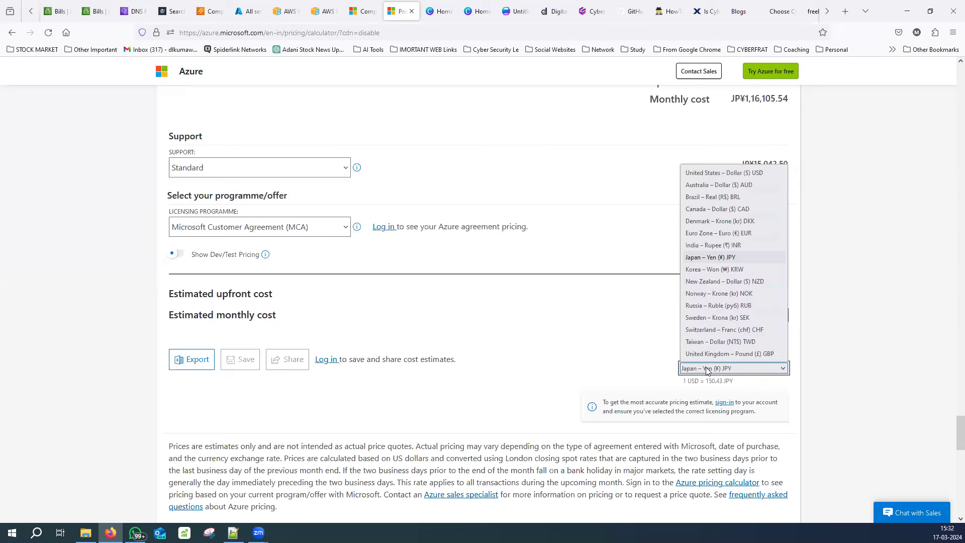
left_click(720, 342)
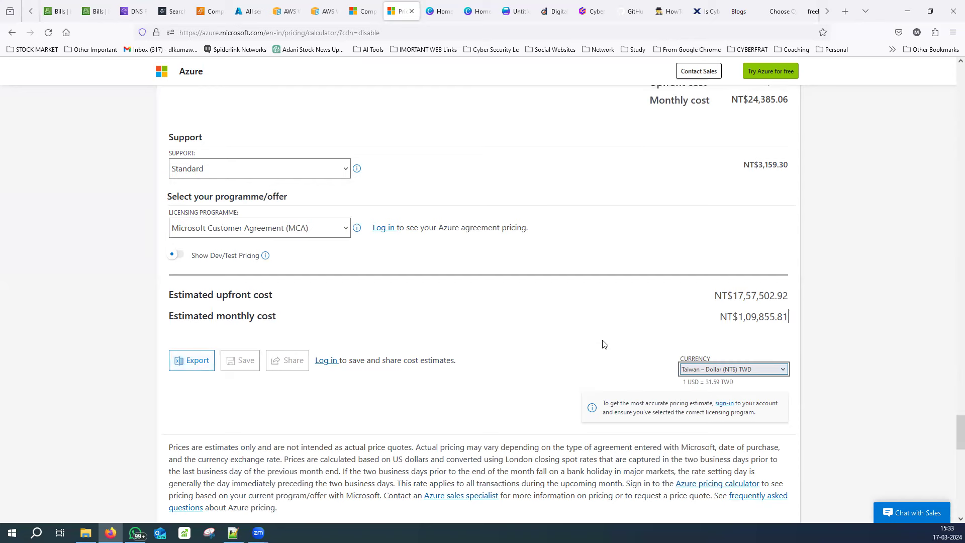
Return to the Google results, reopen the Microsoft Azure Pricing Calculator page, and copy its web address.
scroll(604, 345, "up", 15)
scroll(608, 347, "down", 20)
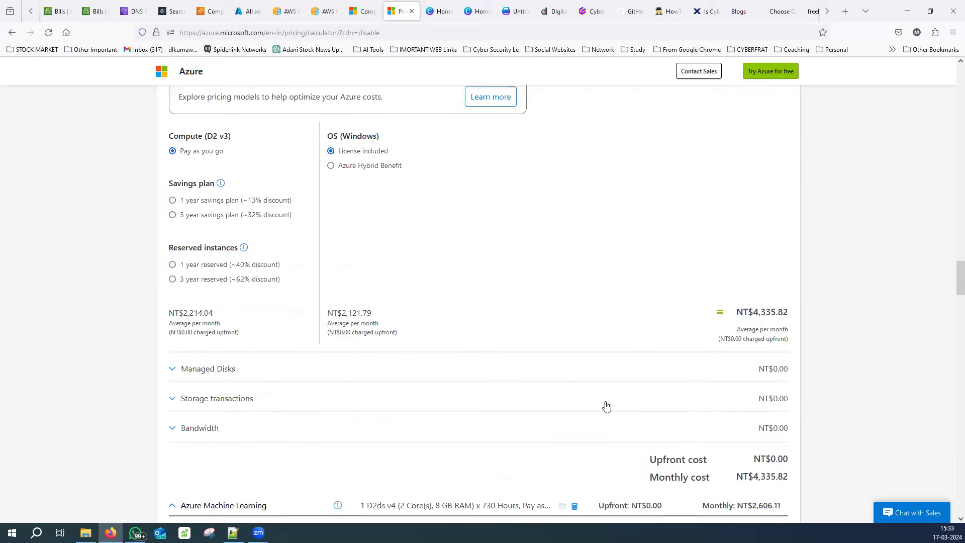
scroll(609, 408, "up", 20)
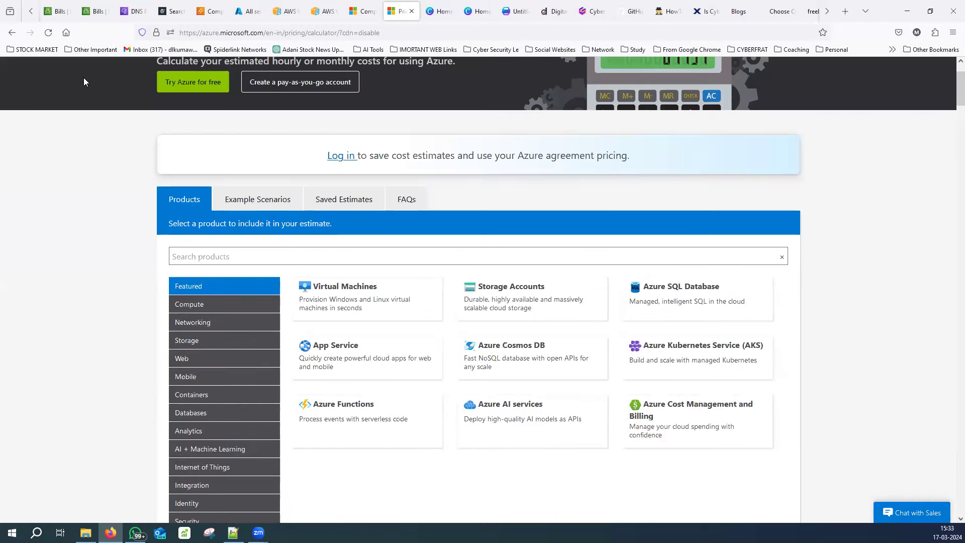
left_click(13, 32)
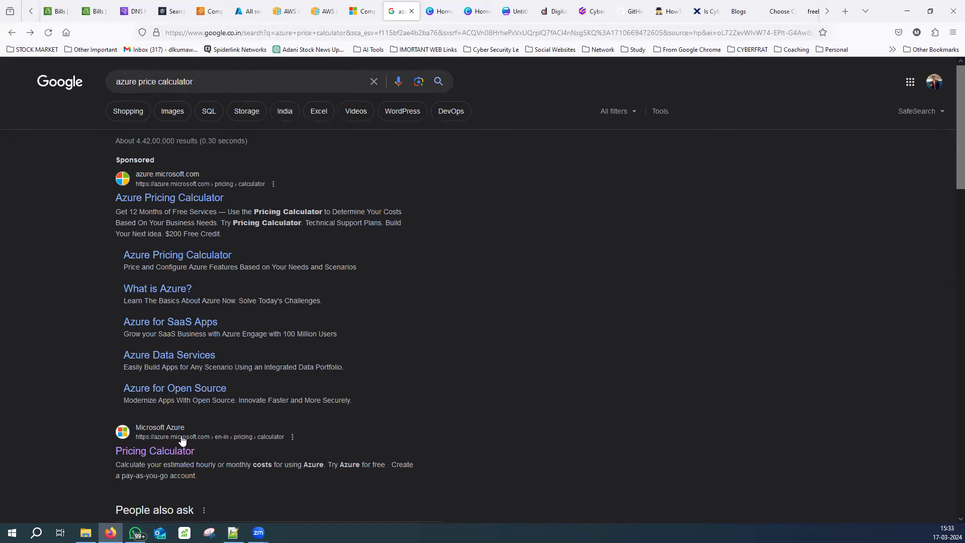
left_click(162, 455)
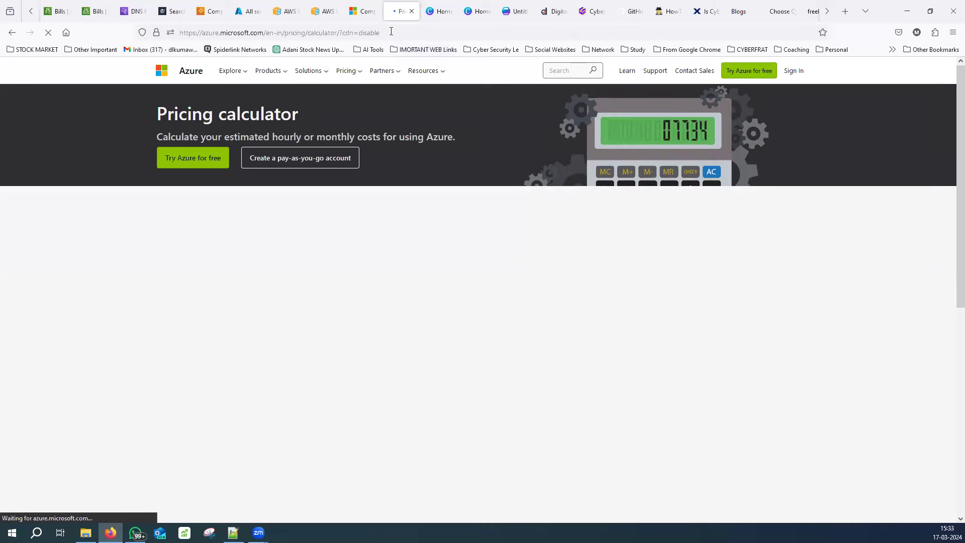
left_click(391, 31)
key("ctrl+c")
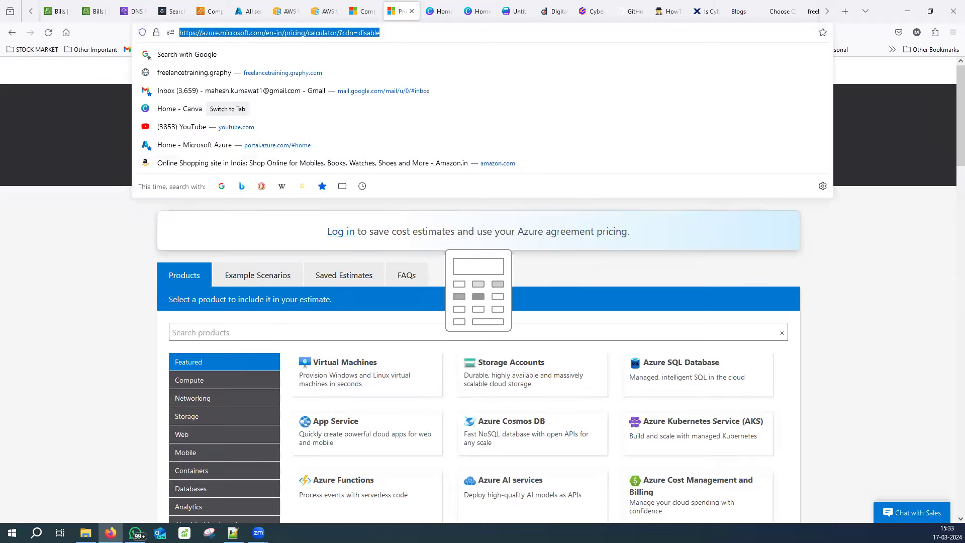
Switch to Notepad++ and paste the pricing calculator link below the azurespeed.com latency link in the Cloud Security Batch notes.
left_click(232, 533)
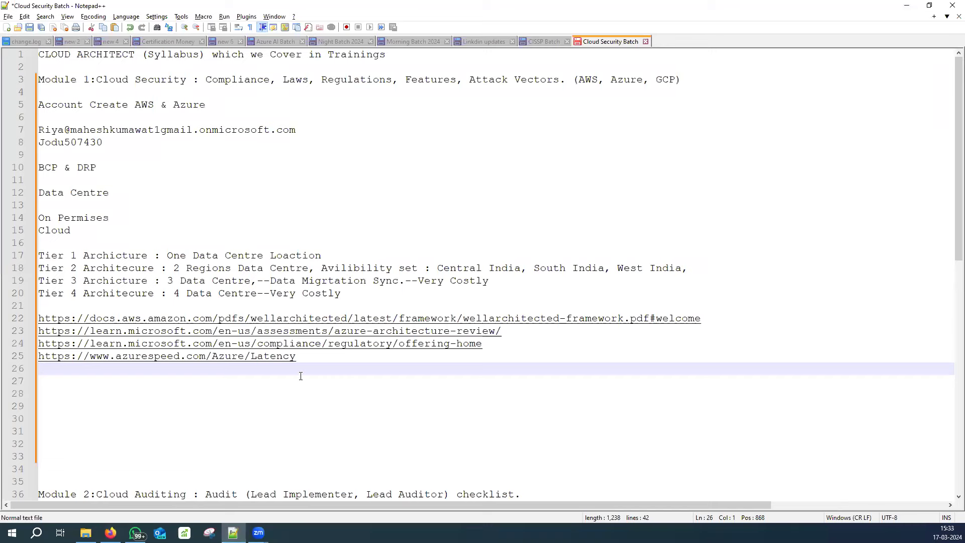
key("ctrl+v")
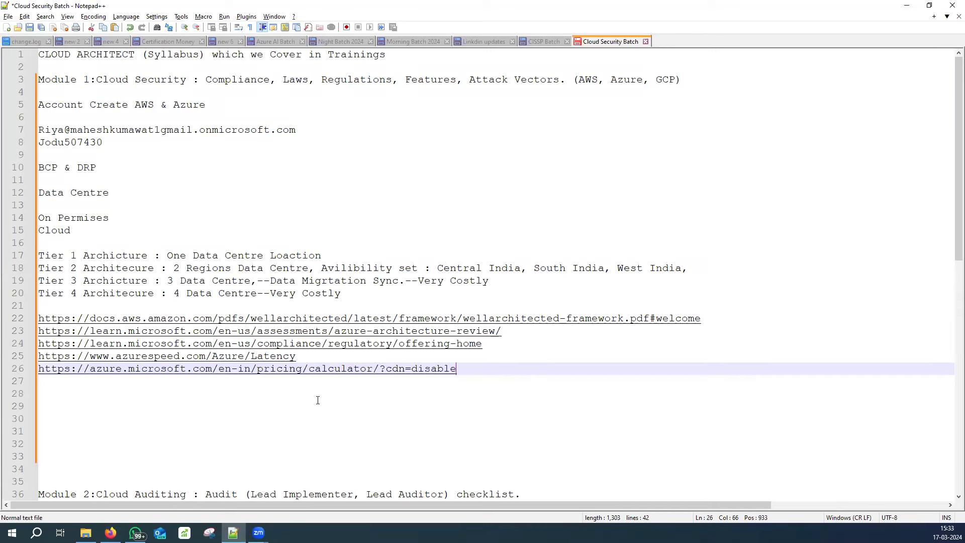
key("Down")
key("Down")
key("Down")
key("Down")
key("Down")
Select the notes from the syllabus title down to the pricing calculator link, and switch to WhatsApp.
left_click_drag(464, 369, 31, 62)
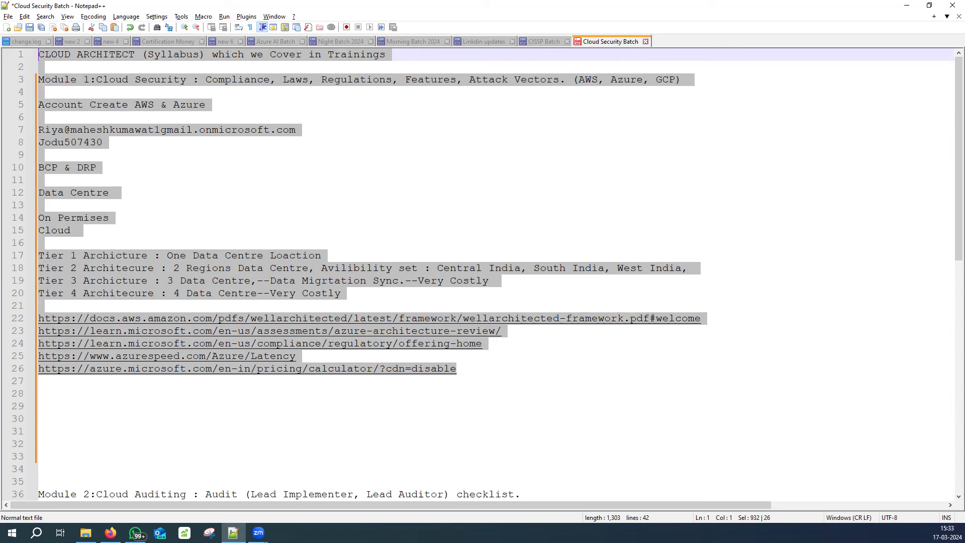
key("alt+Tab")
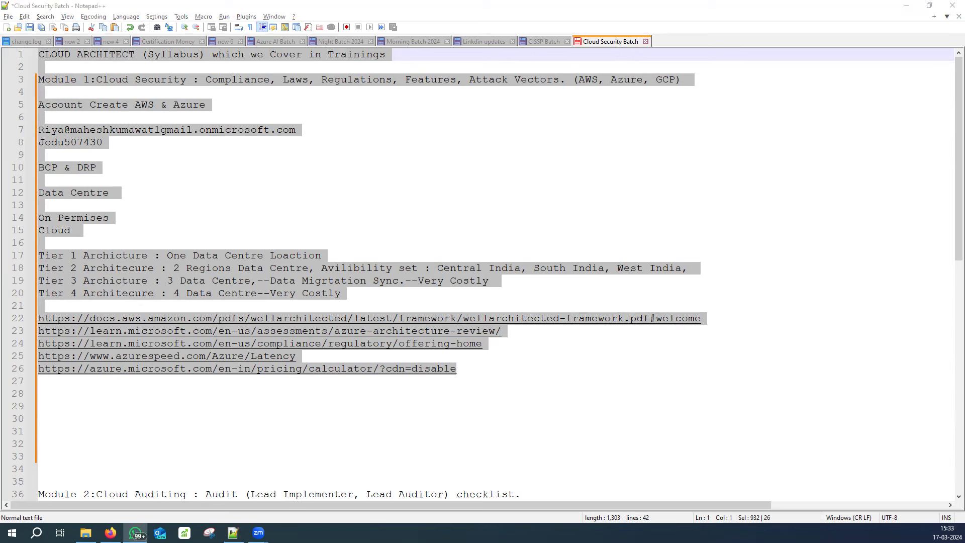